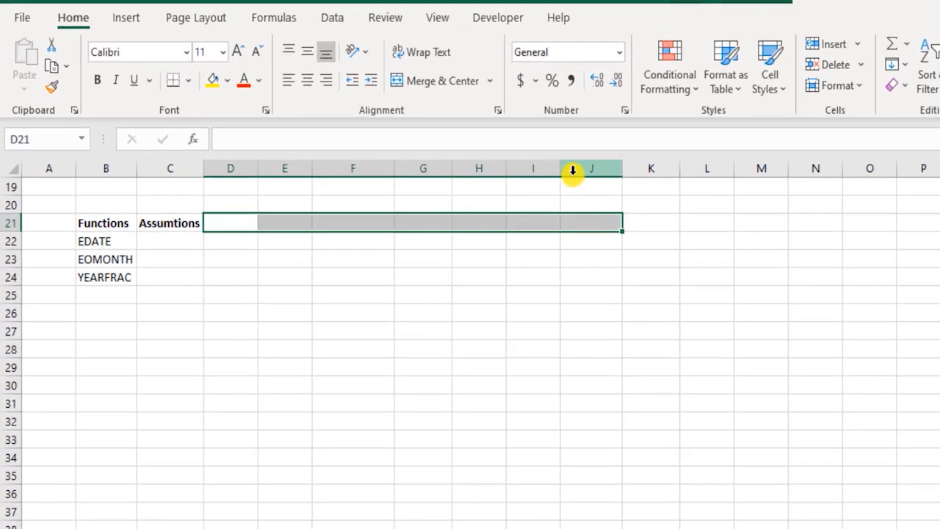
Step: Enter the dates 2/3/2021, 4/1/2021 and 3/31/2021 in cells D21, E21 and F21 of the header row
click(228, 223)
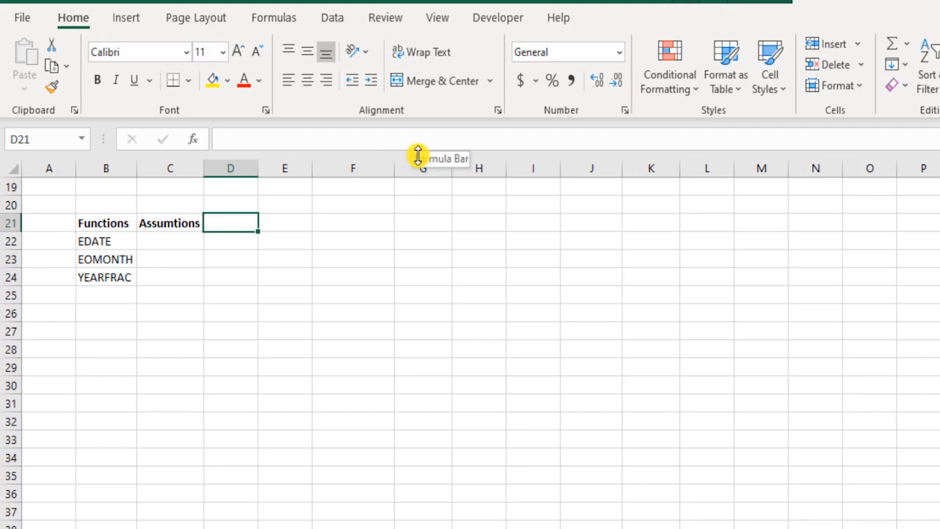
text(2/3/2021)
key(Tab)
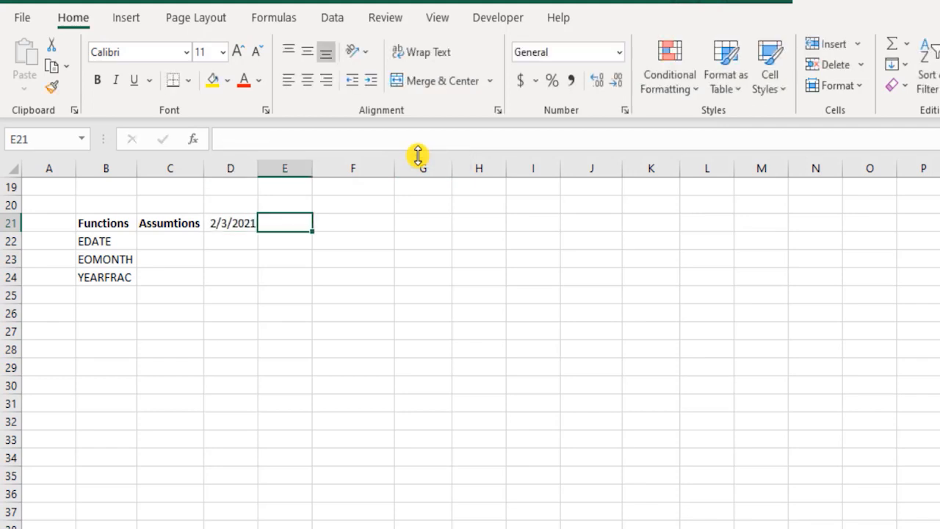
text(1)
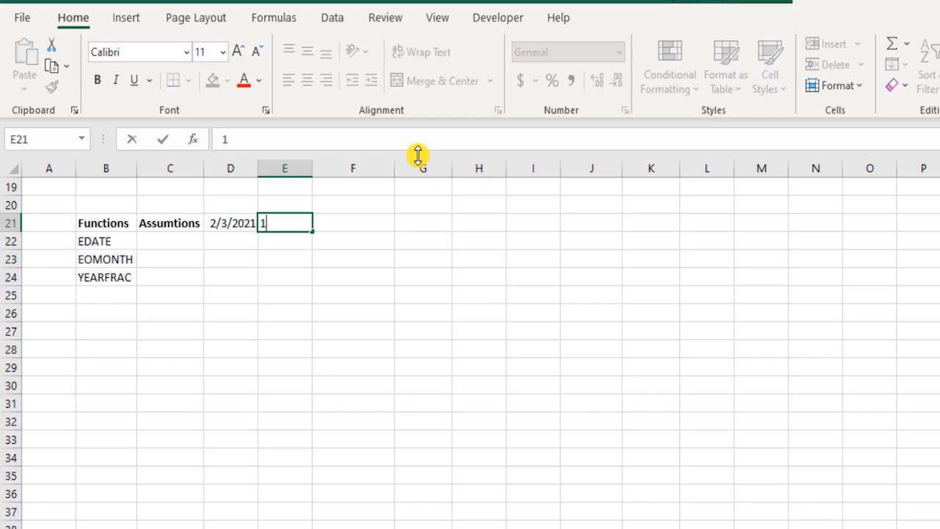
text(4/1/2021)
key(Tab)
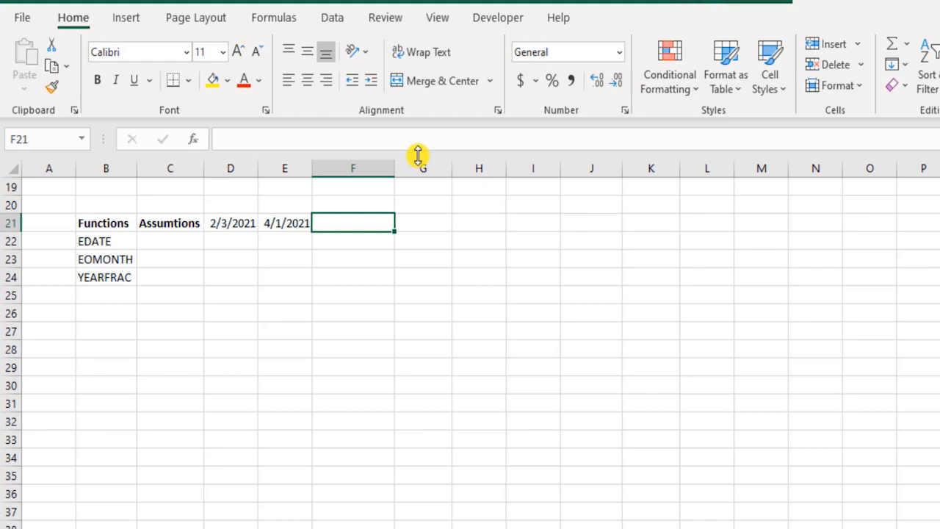
text(3/31)
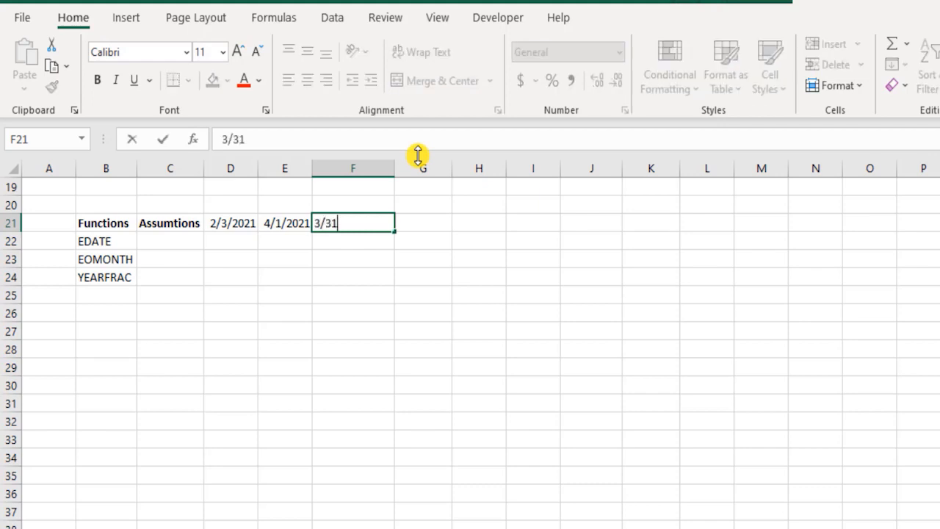
text(/2021)
key(Tab)
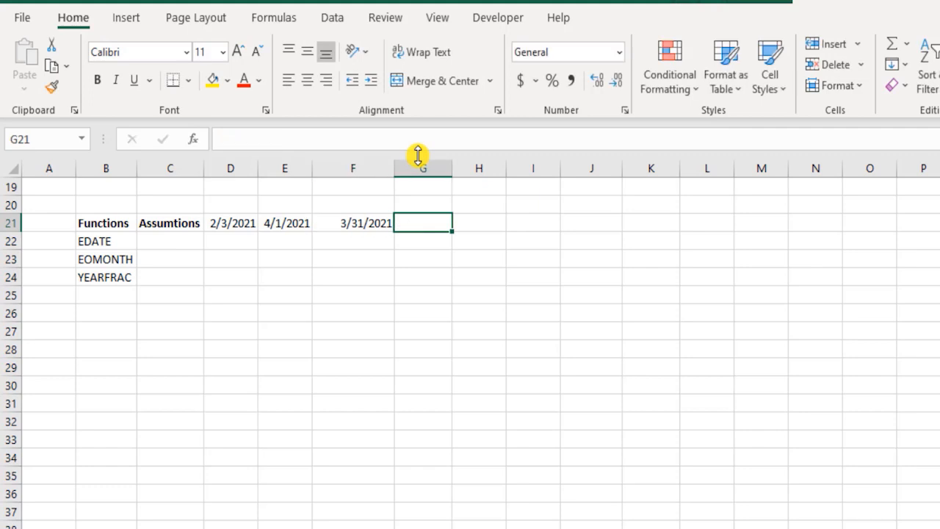
Step: Continue the header row with the dates 7/15/2021, 2/27/2022 and 12/31/2022 in cells G21, H21 and I21
text(7/)
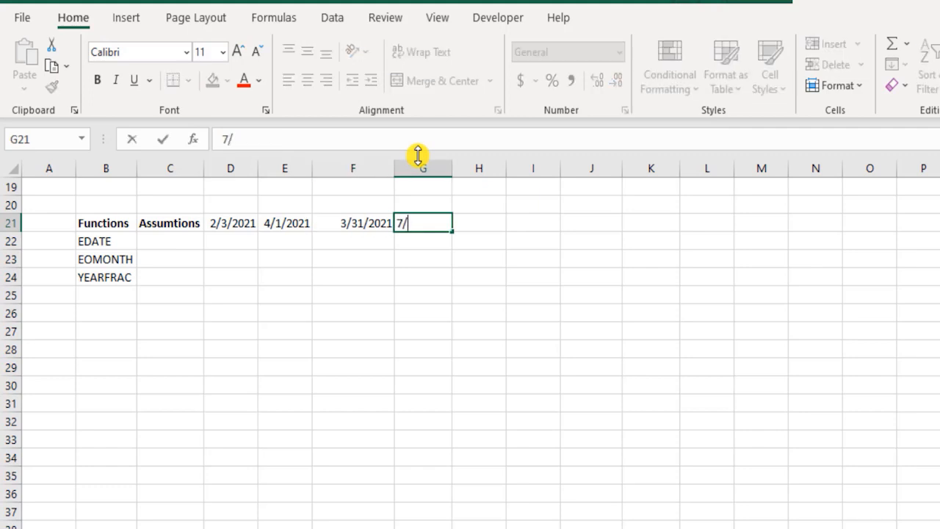
text(15/202)
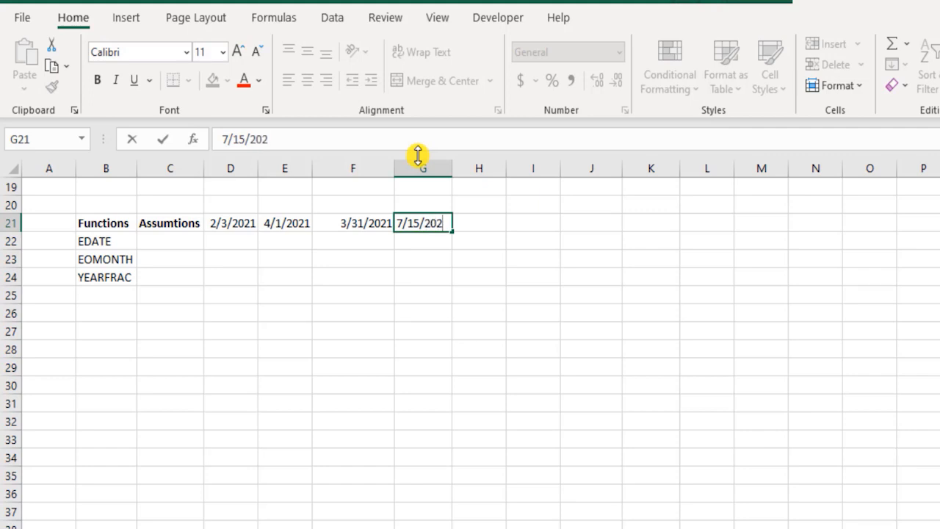
text(1)
key(Tab)
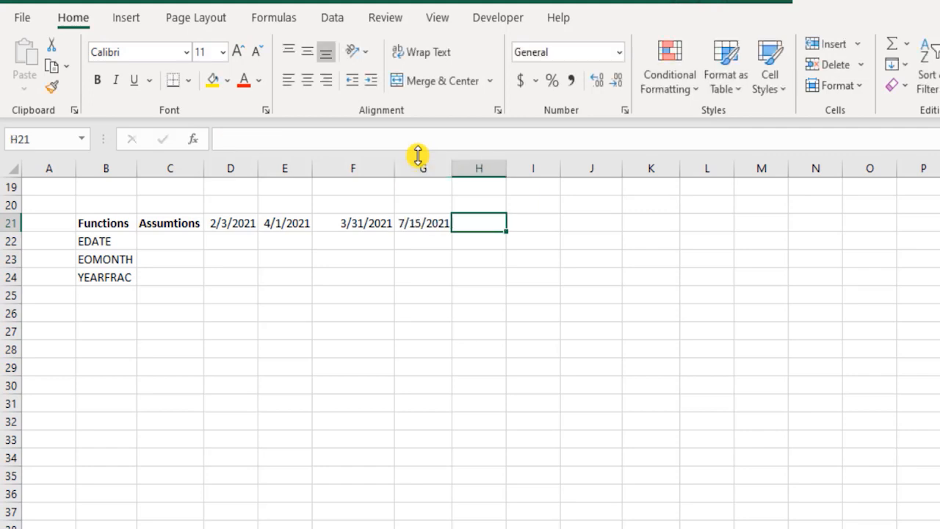
text(2)
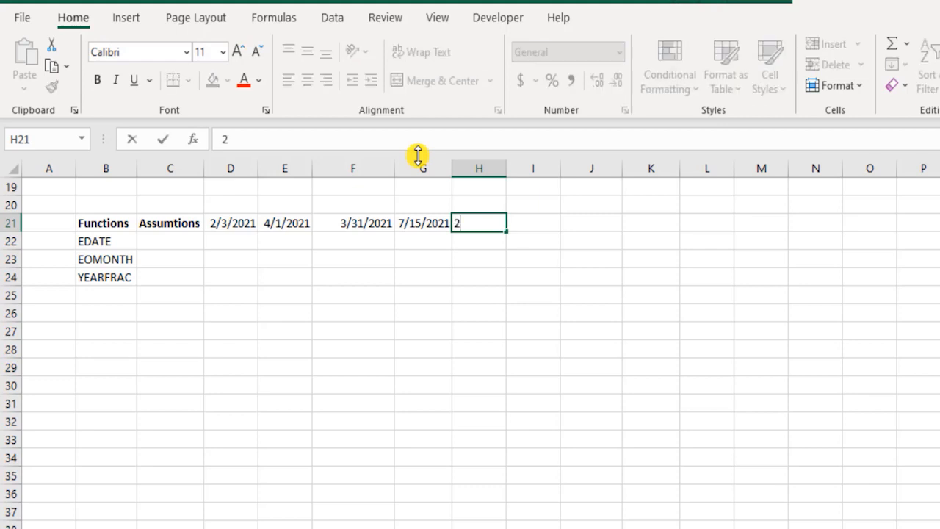
text(/27/2022)
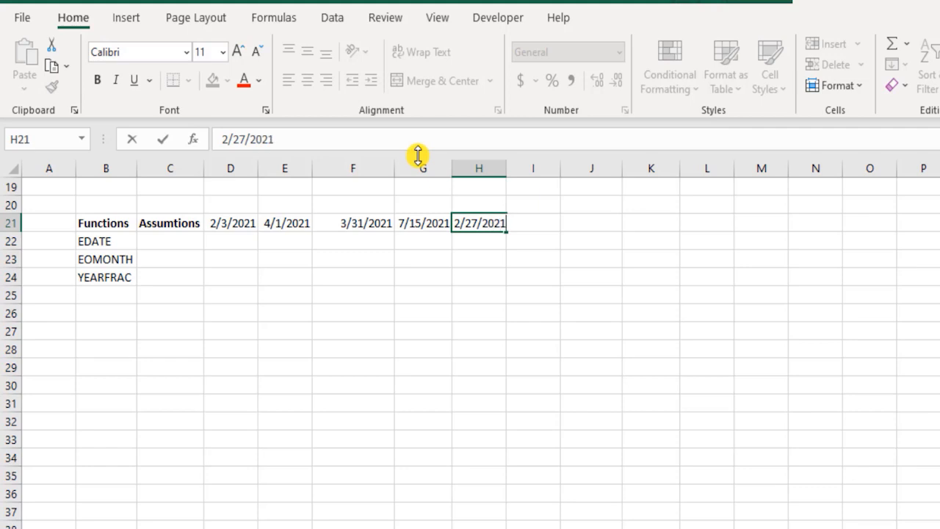
key(Tab)
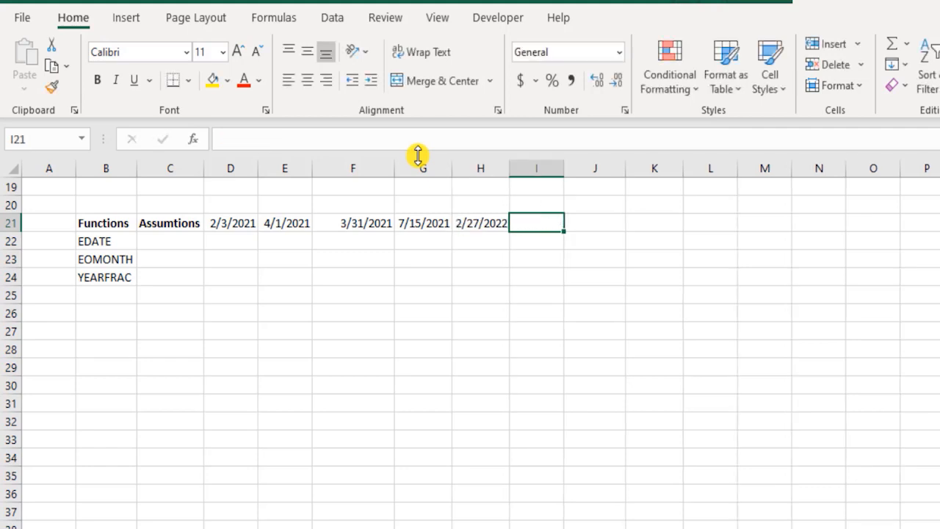
text(1)
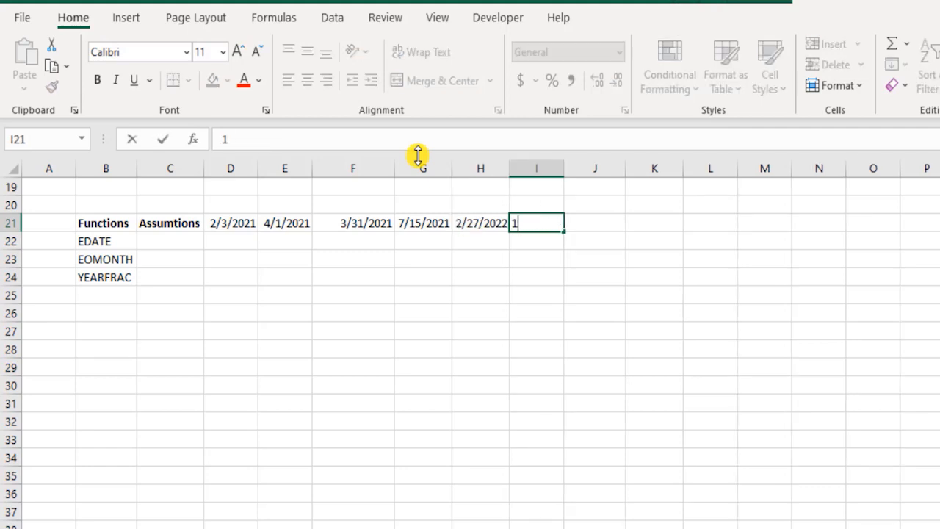
text(2/31/202)
text(2)
key(Return)
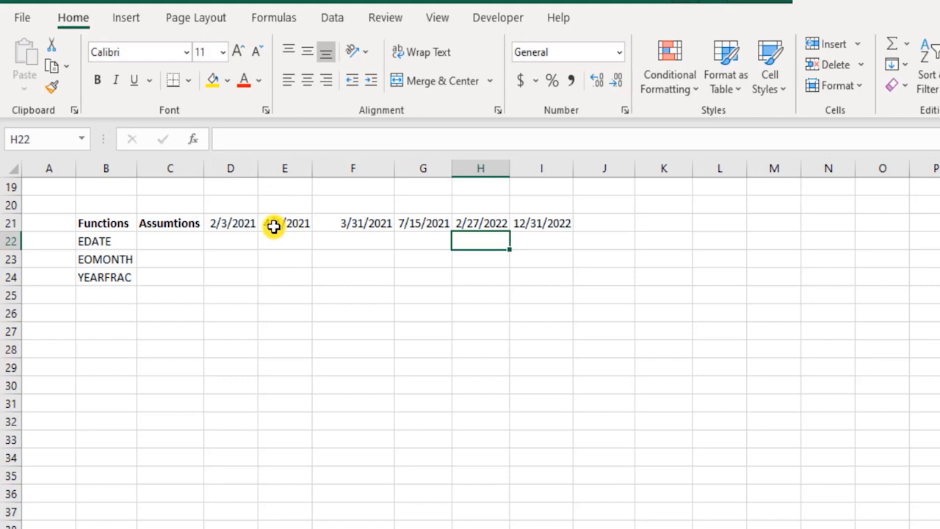
drag(234, 223, 556, 224)
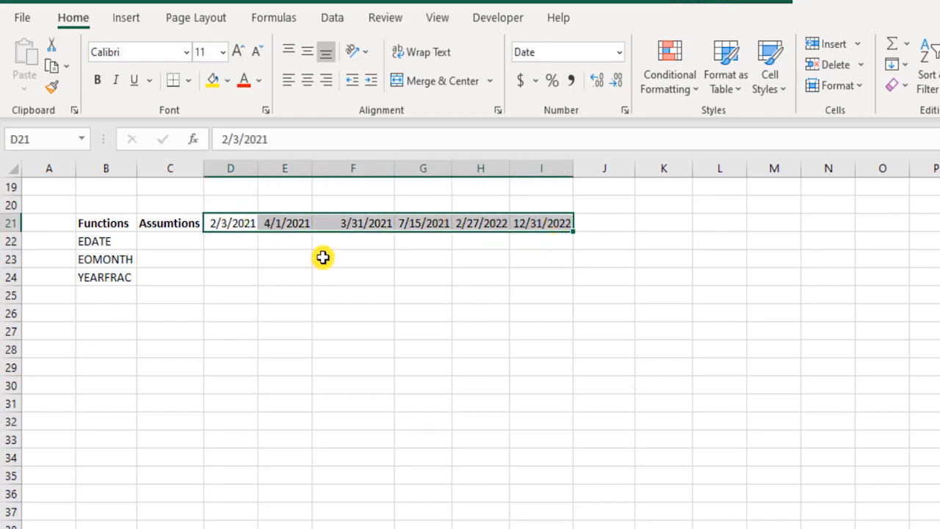
Step: Add 10 days to the first header date with the formula =D21+10 in cell L21
click(177, 241)
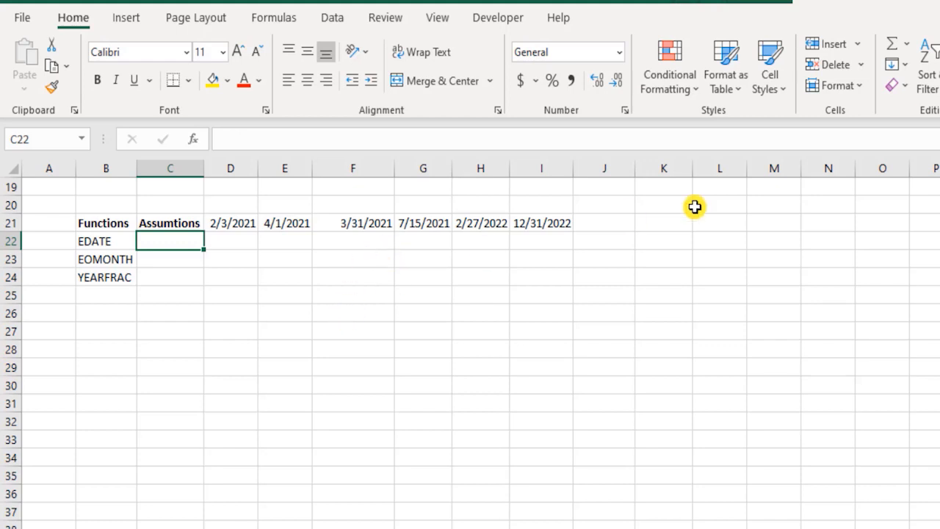
click(738, 225)
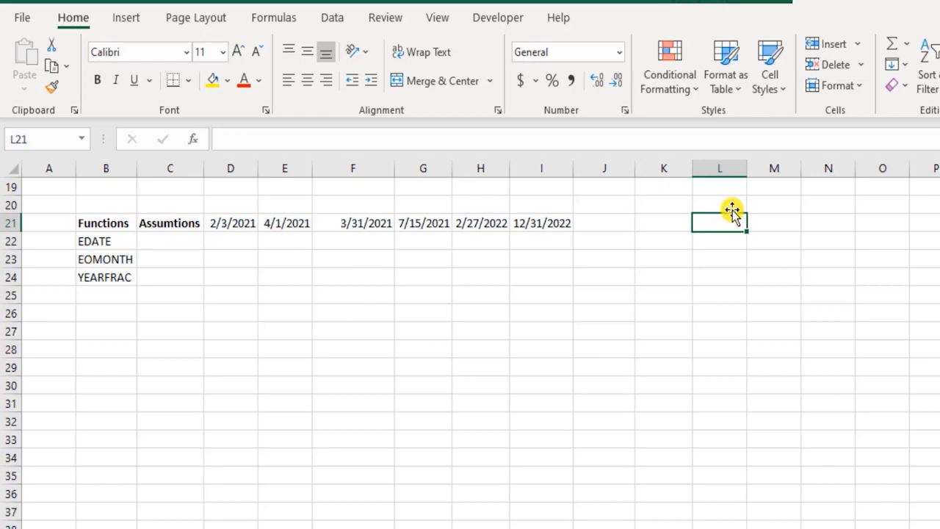
text(=)
click(242, 230)
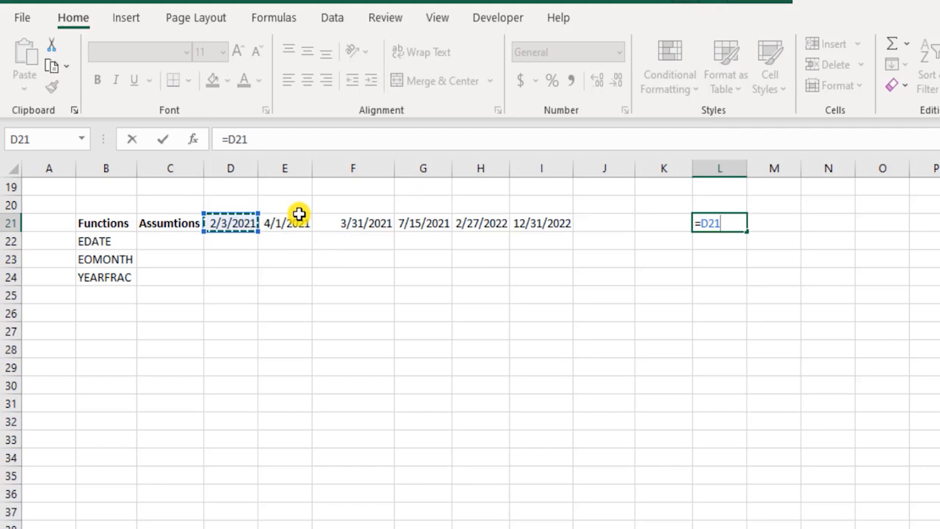
text(+10)
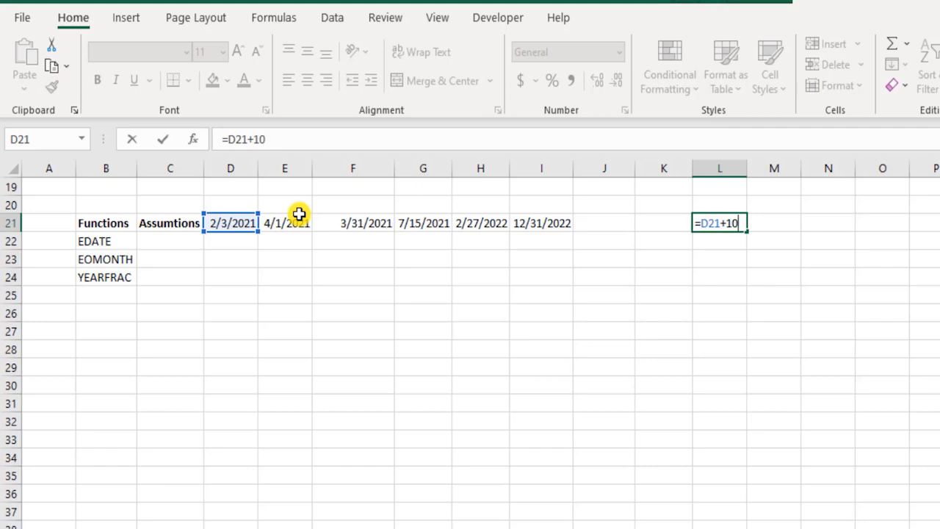
key(Return)
key(Up)
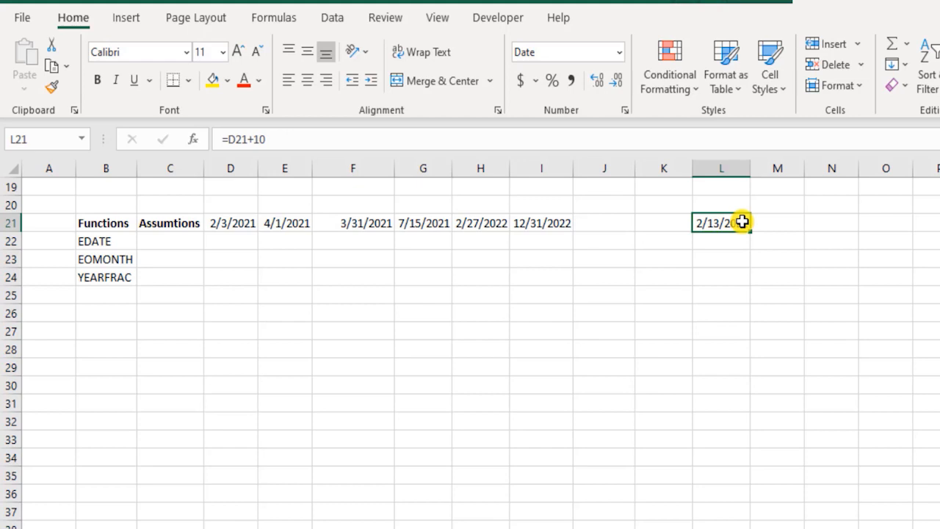
Step: Enter 6 as the months assumption for EDATE in cell C22
click(184, 241)
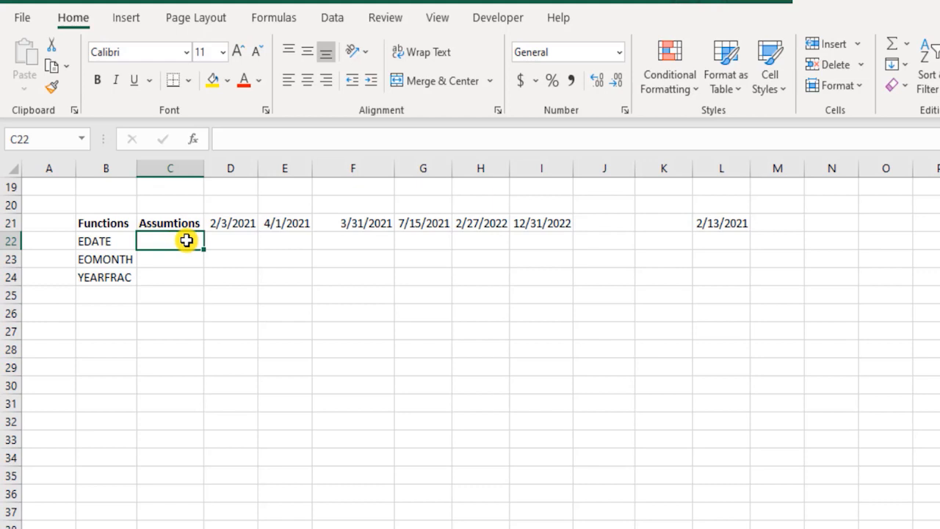
text(6)
key(Return)
drag(246, 225, 534, 210)
click(533, 210)
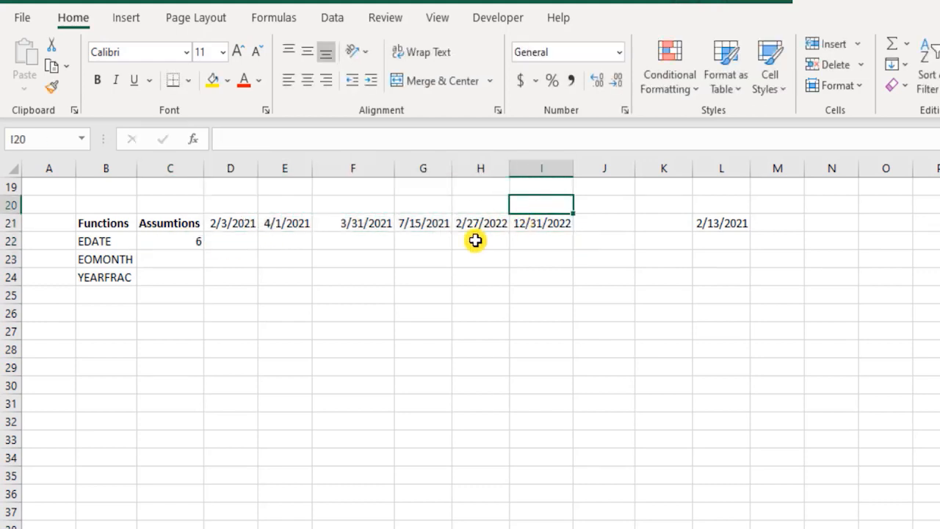
drag(541, 222, 523, 252)
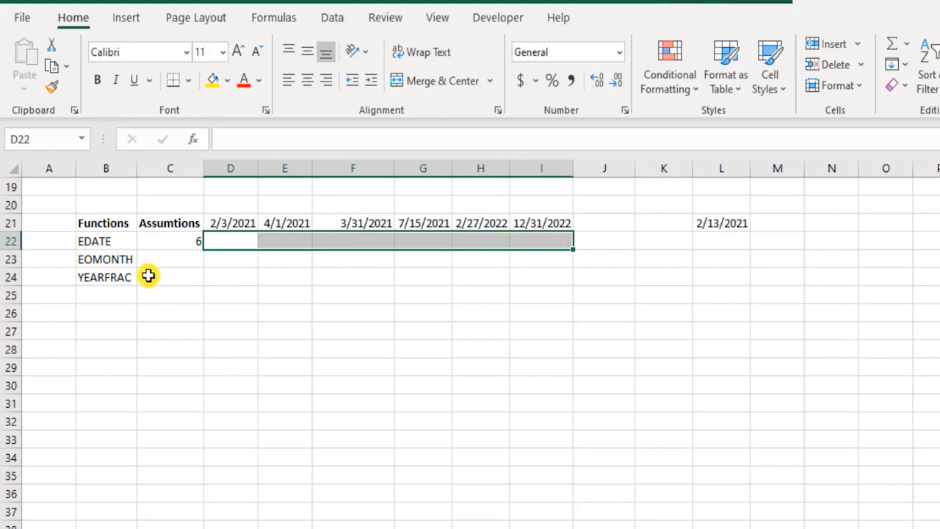
click(180, 241)
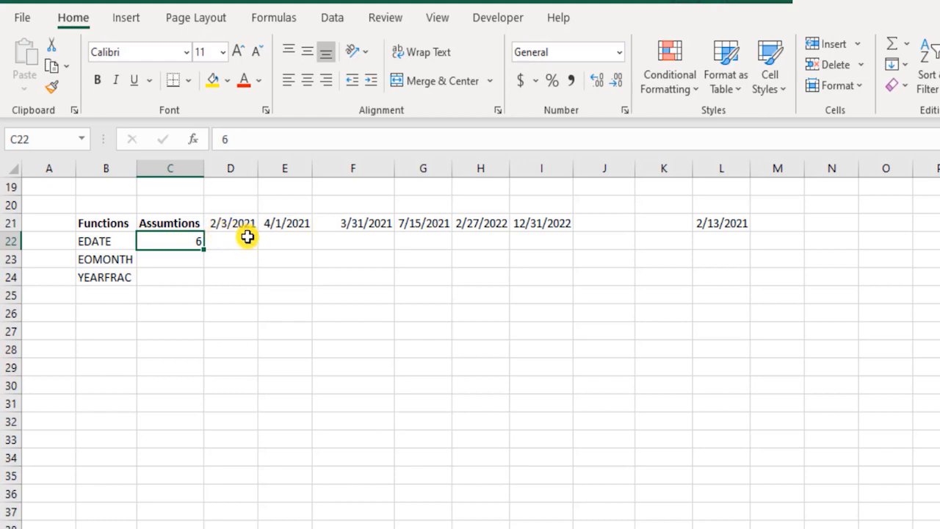
Step: Enter the formula =EDATE(D21,C22) in cell D22 to shift the first header date by the assumed months
click(247, 236)
text(=edat)
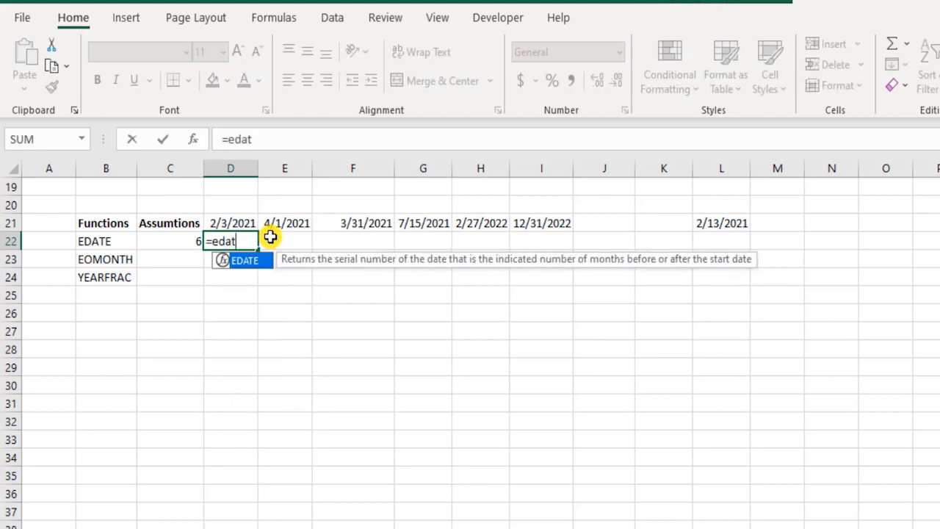
key(Tab)
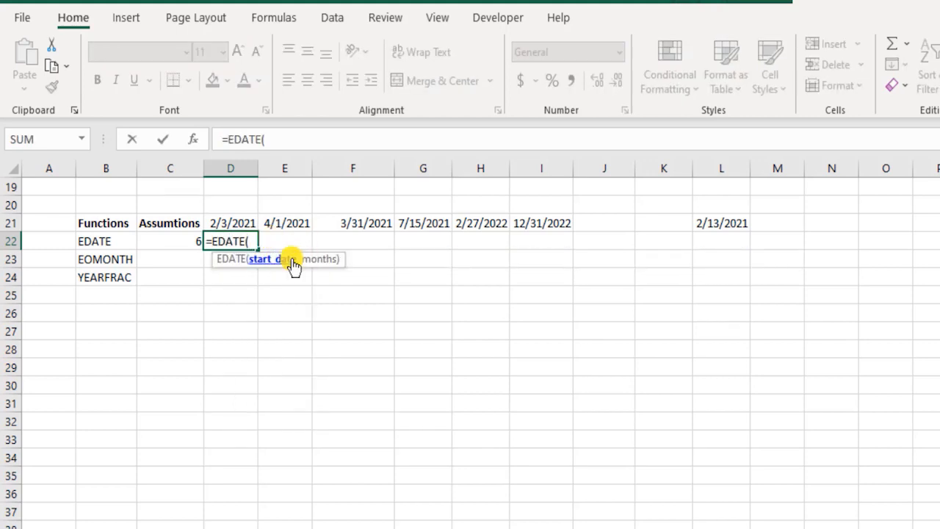
click(246, 218)
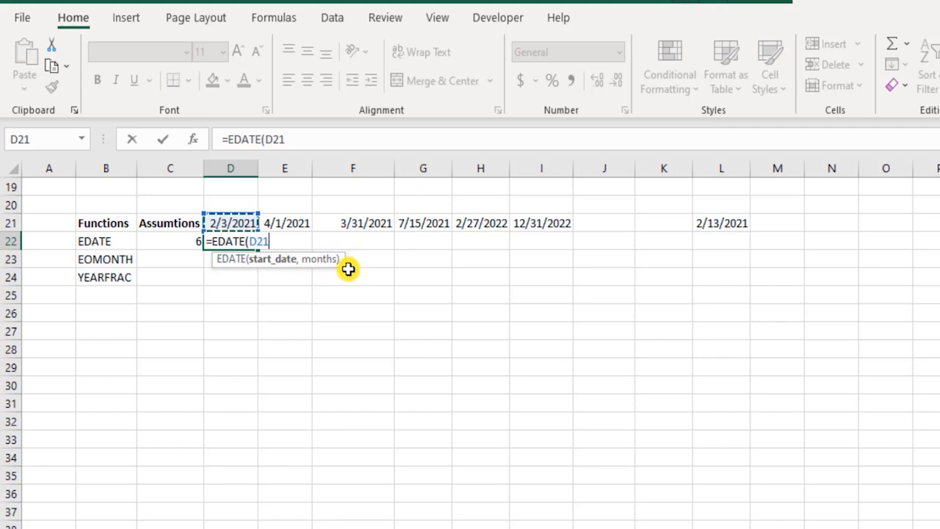
text(,)
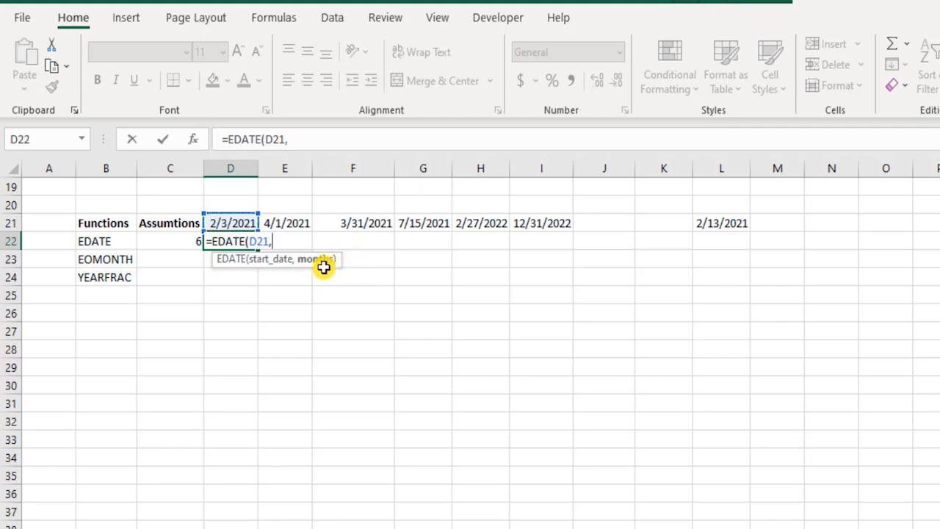
click(191, 244)
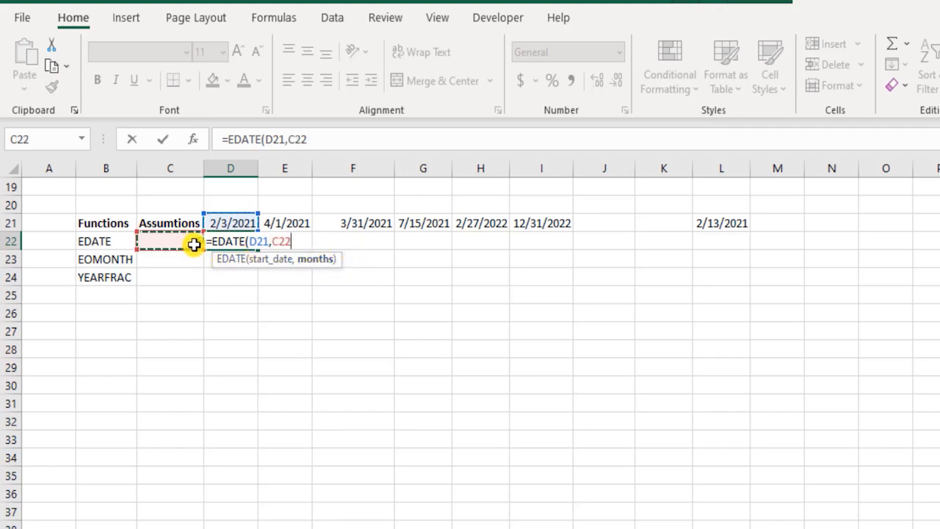
text())
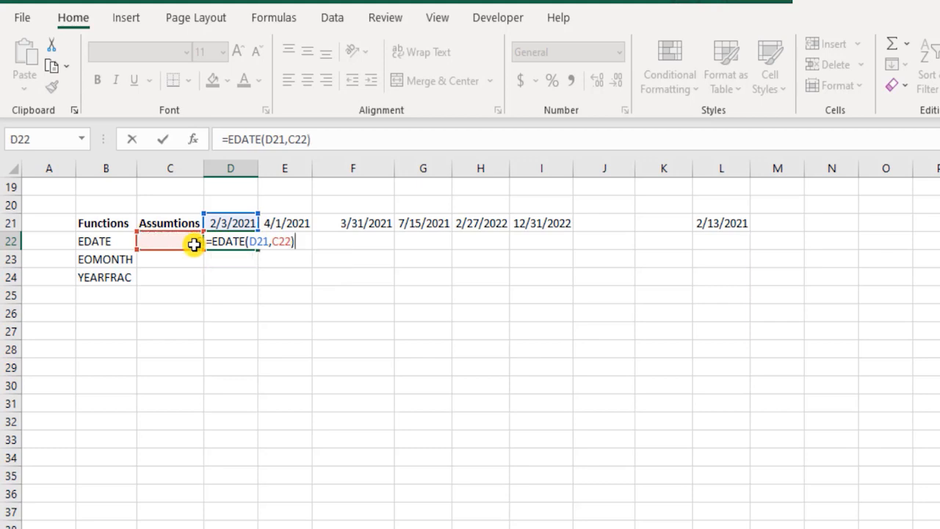
key(Return)
key(Up)
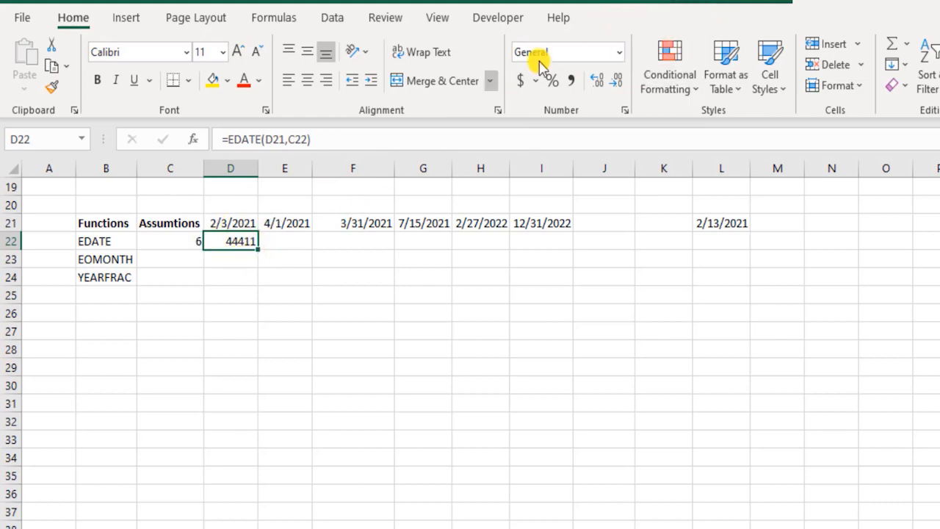
Step: Apply the day-month-year date format with abbreviated month names to D22 and the header dates in D21:I21
click(620, 52)
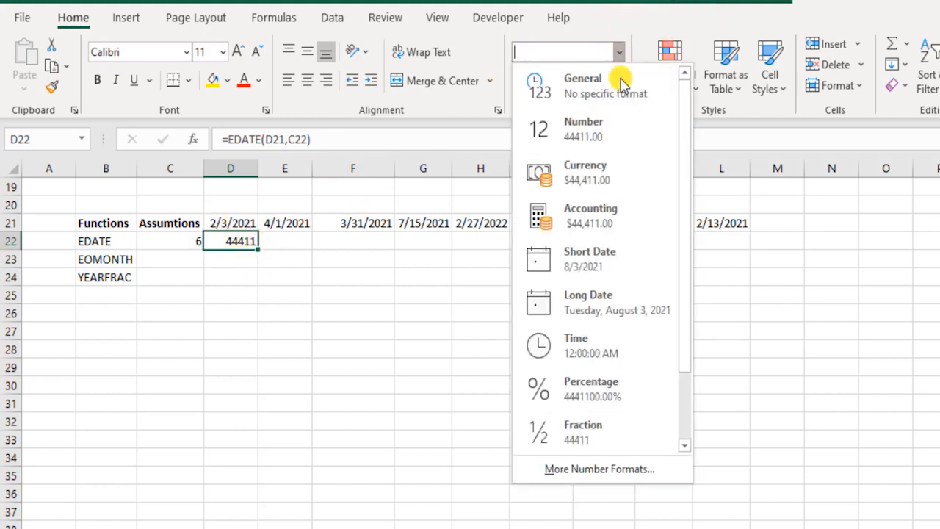
click(390, 272)
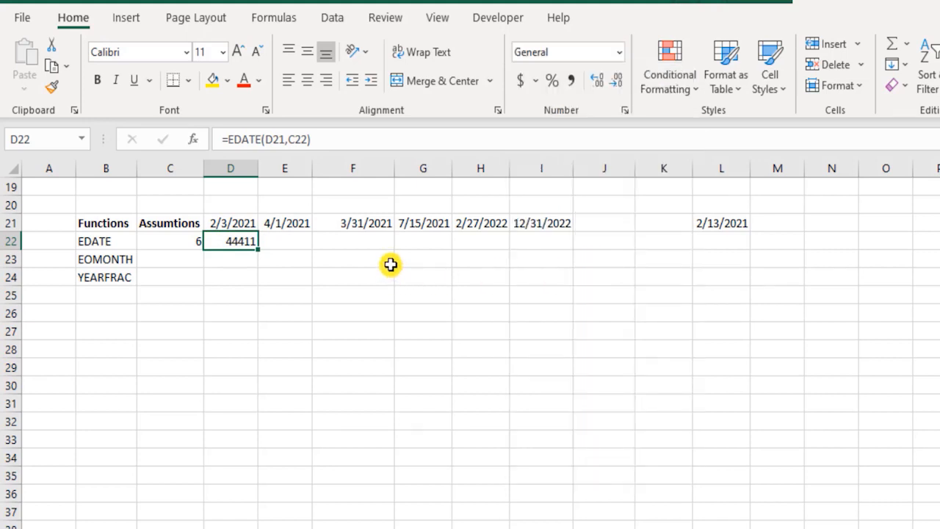
key(ctrl+shift+3)
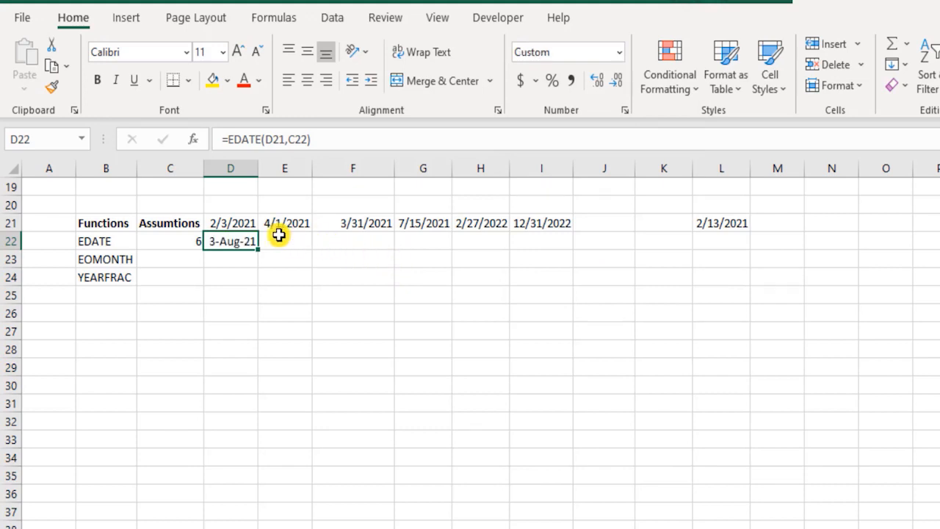
drag(229, 220, 539, 212)
key(ctrl+shift+3)
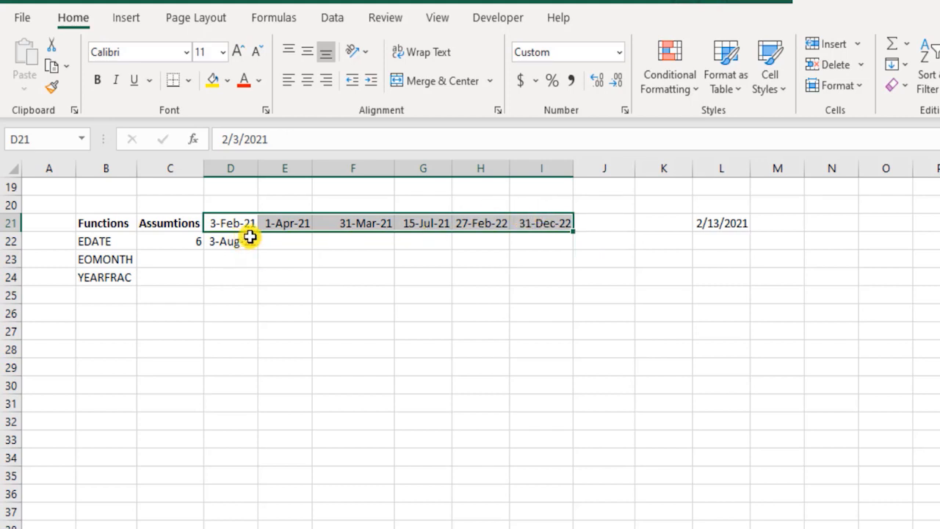
Step: Undo the day-month-year date format applied to the header dates in D21:I21
click(290, 239)
drag(241, 224, 539, 224)
key(ctrl+z)
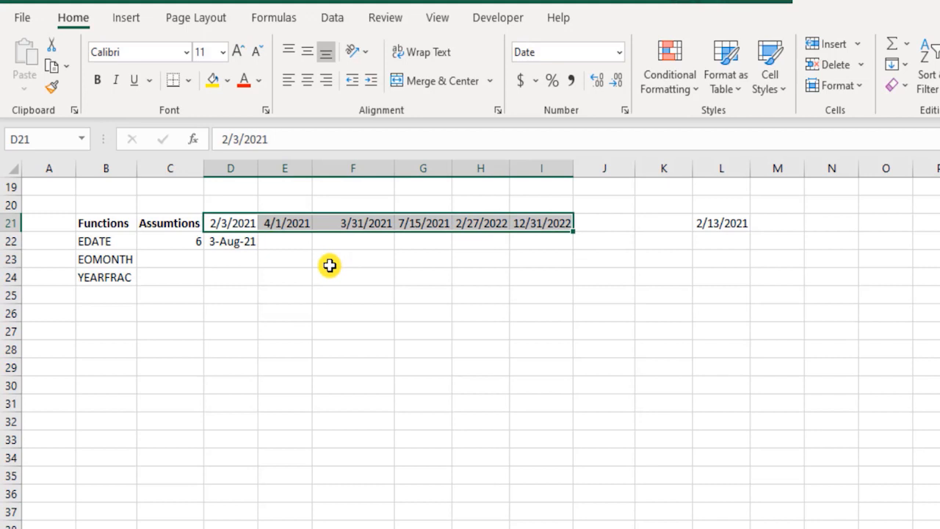
Step: Reapply the day-month-year date format with abbreviated month names to the header dates in D21:I21
click(329, 266)
drag(230, 222, 536, 227)
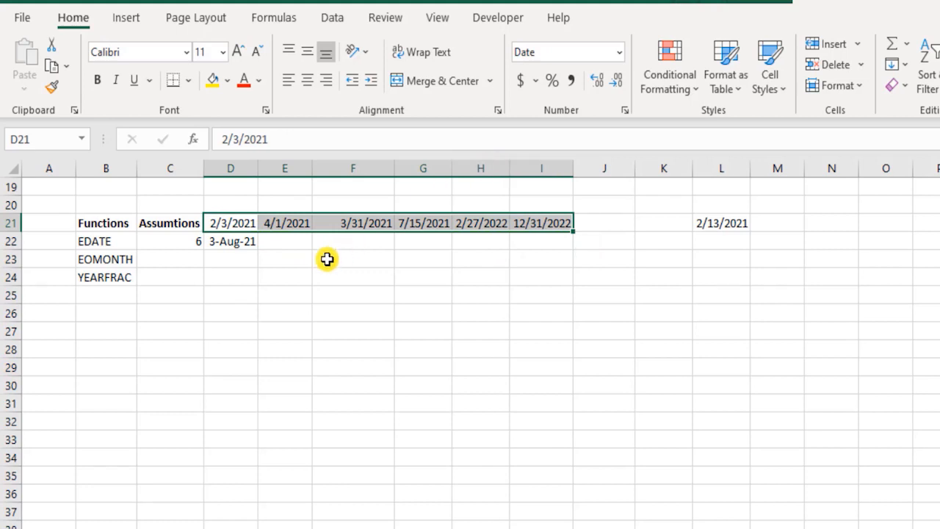
key(ctrl+shift+3)
key(ctrl+q)
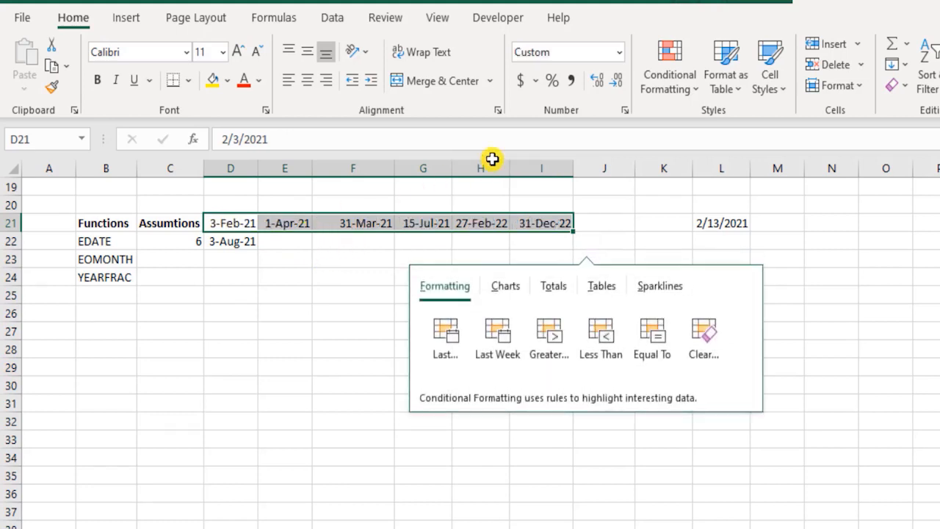
key(Escape)
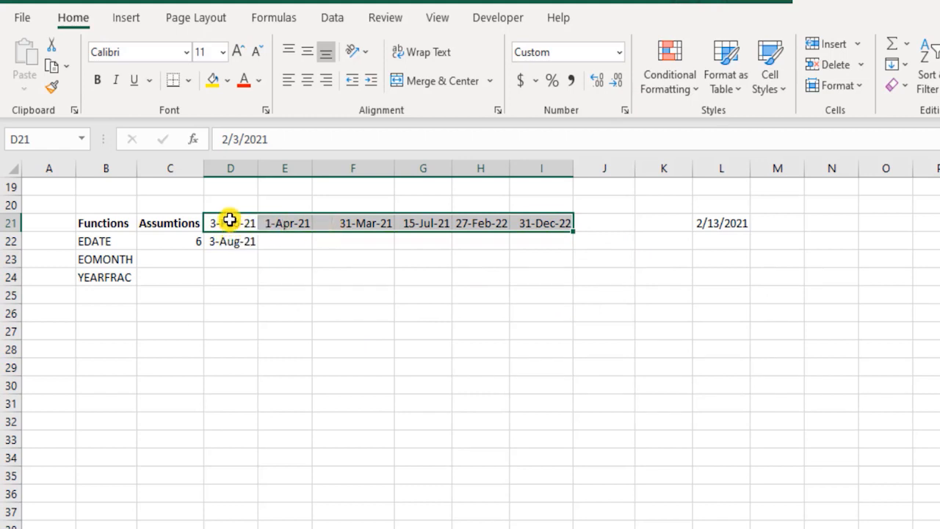
Step: Apply the custom number format mmm-dd-yyyy to the range D21:I23
drag(230, 221, 552, 260)
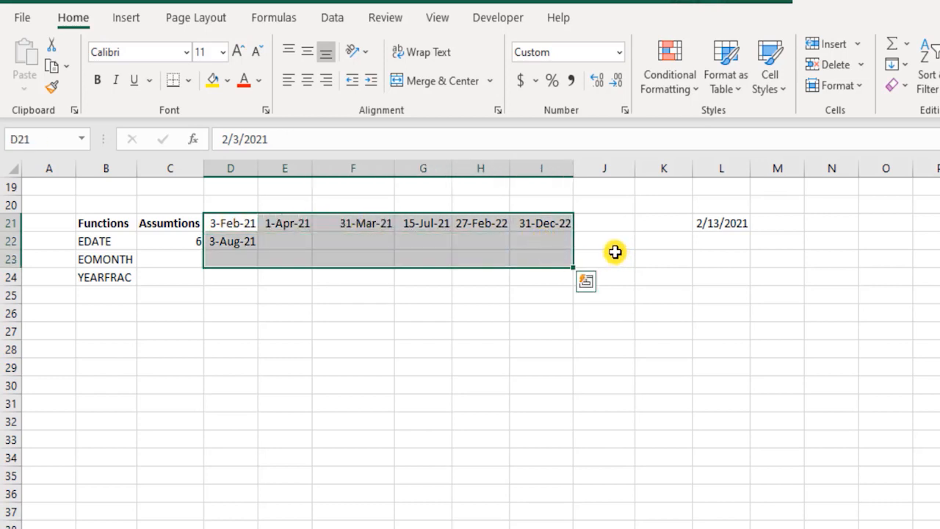
key(ctrl+1)
click(519, 256)
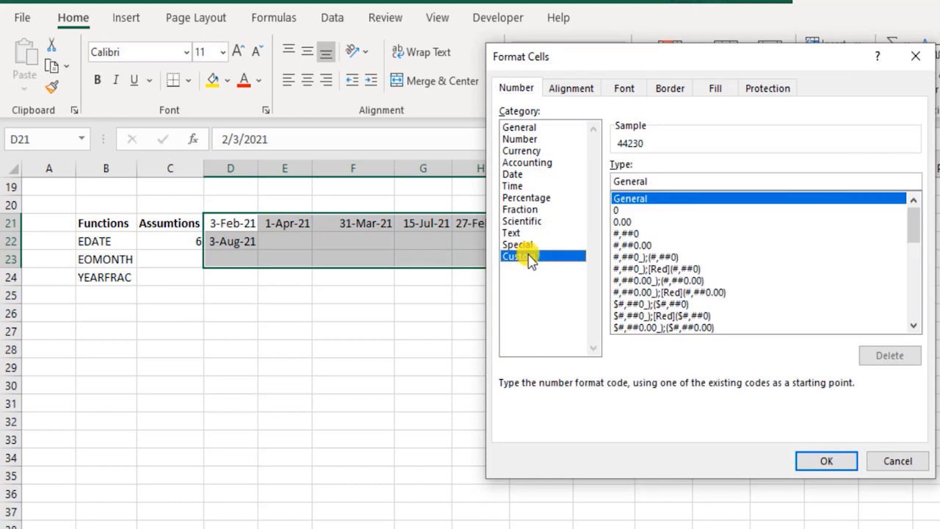
double_click(664, 184)
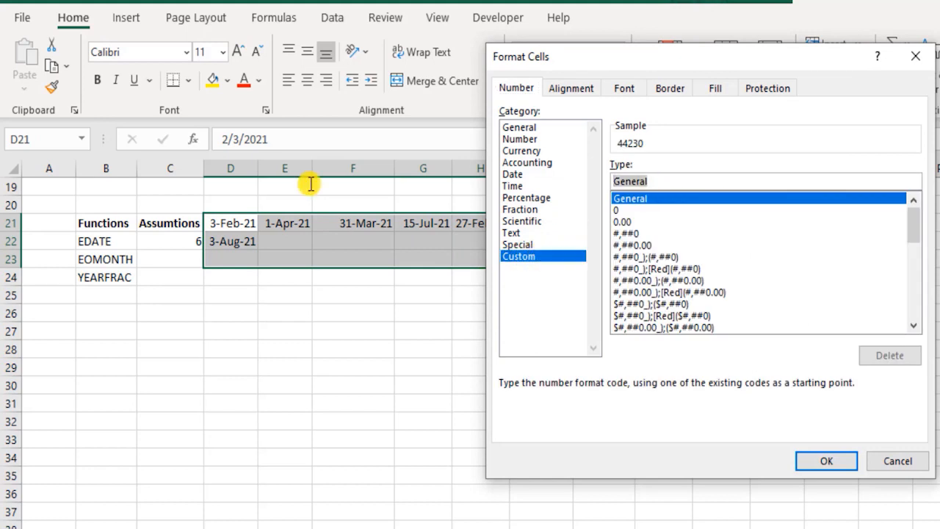
text(mm)
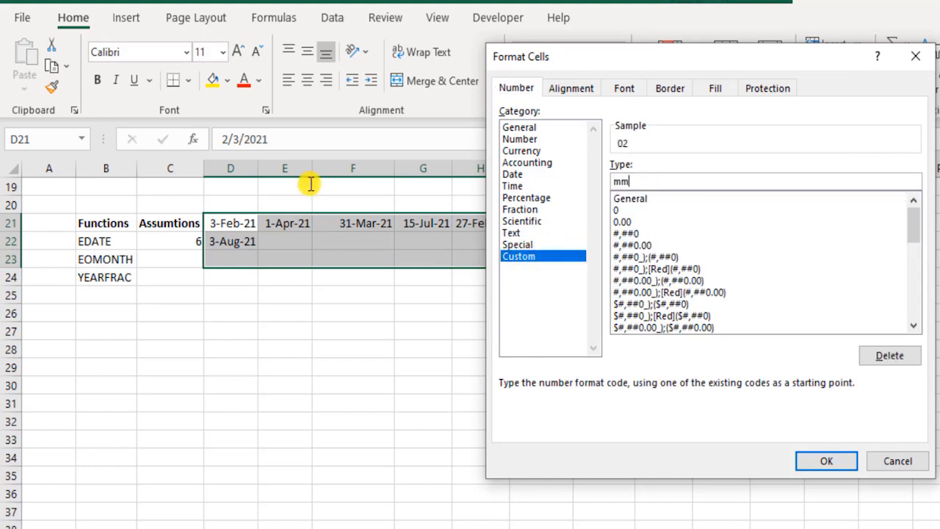
text(m-)
text(dd-yyyy)
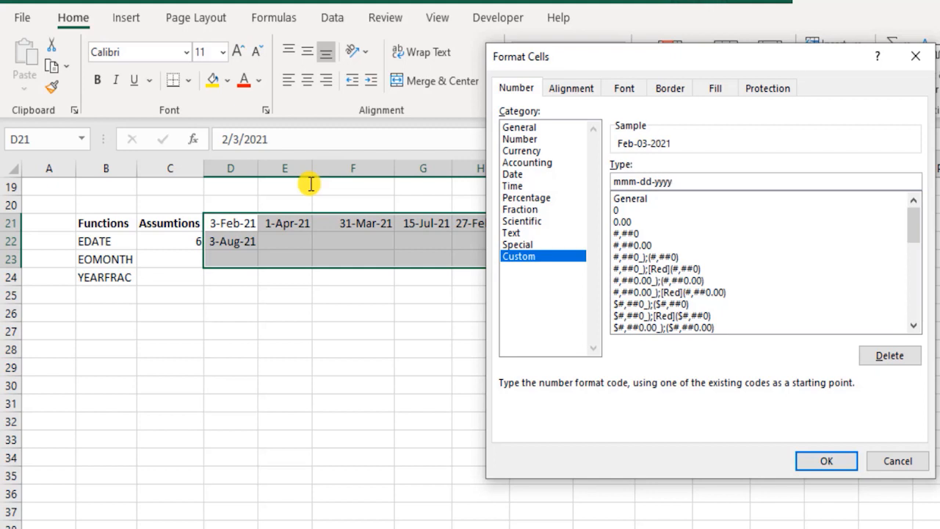
key(Return)
click(309, 259)
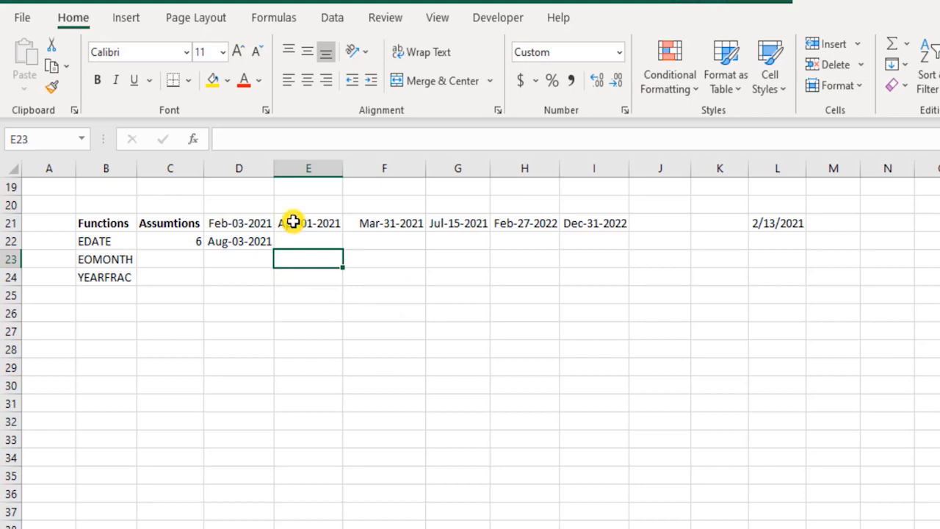
Step: Enter the formula =EDATE(E21,C22) in cell E22 to shift the second header date by the assumed months
click(244, 237)
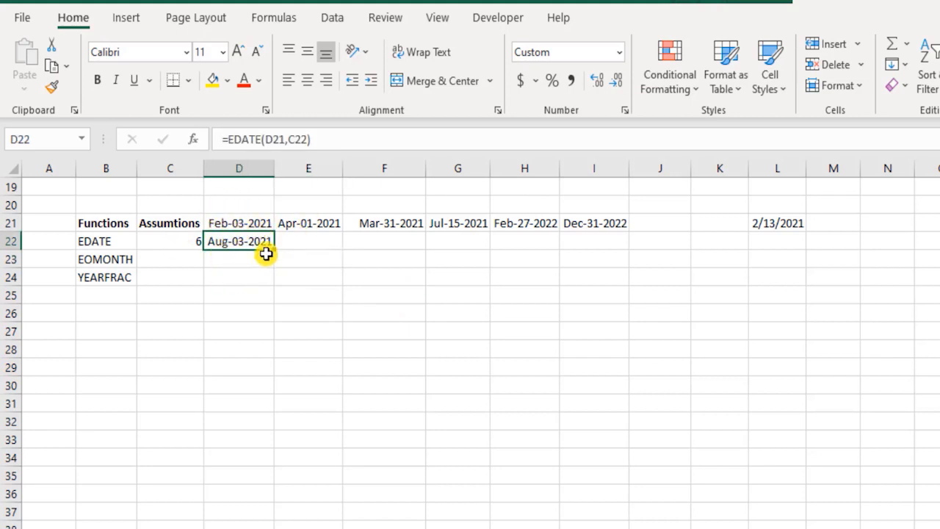
click(309, 237)
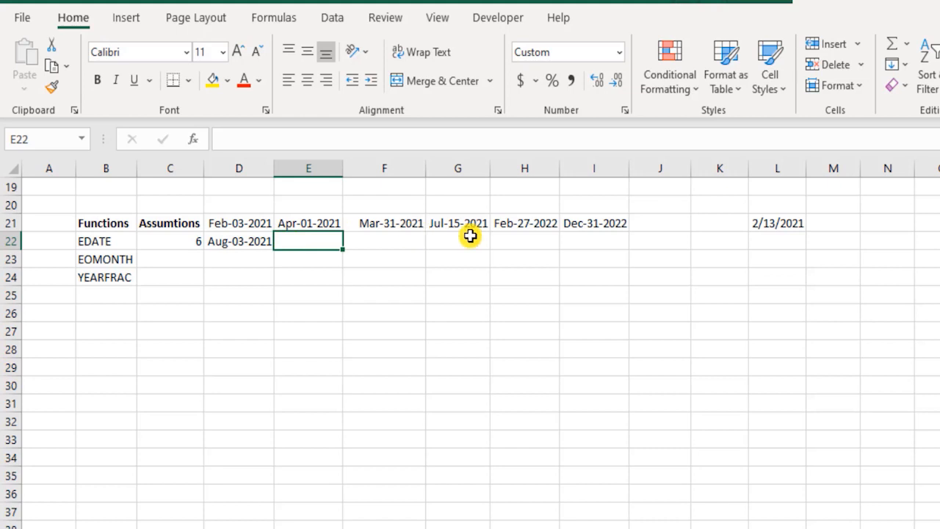
text(=eda)
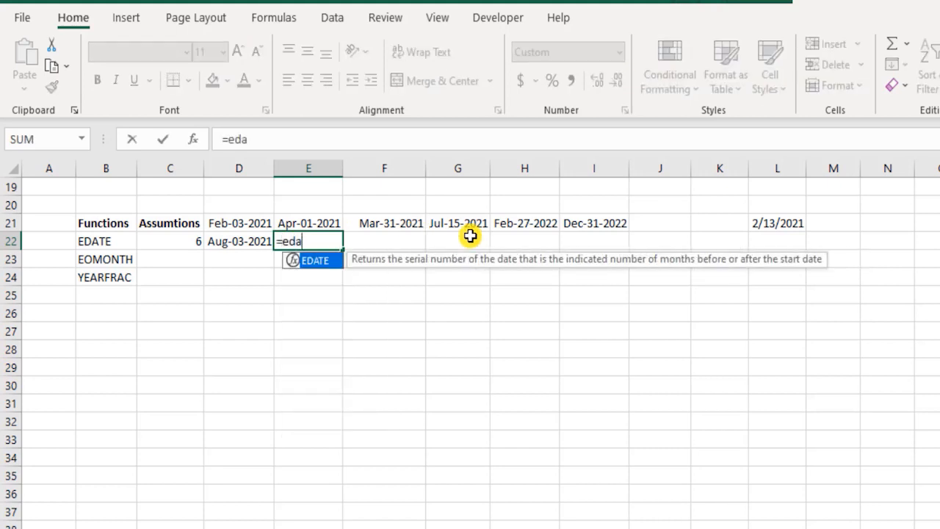
key(Tab)
key(Up)
text(,)
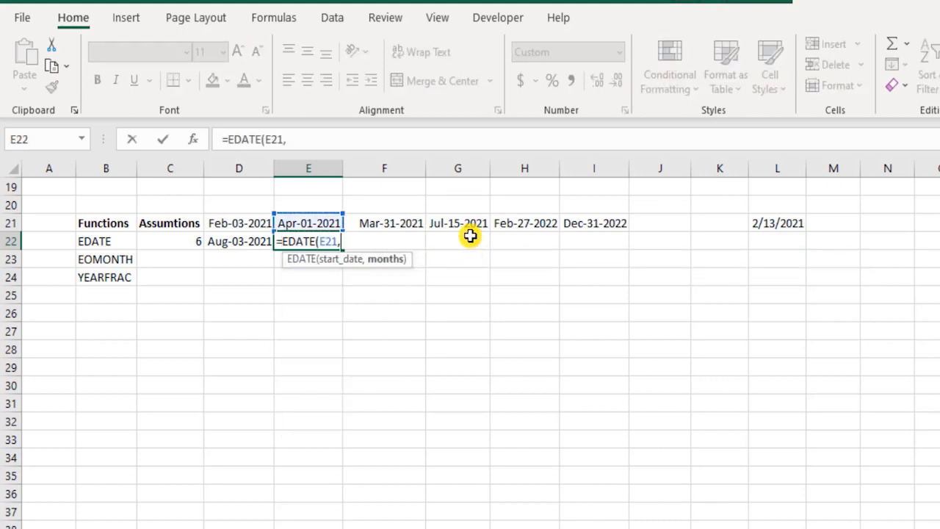
click(191, 242)
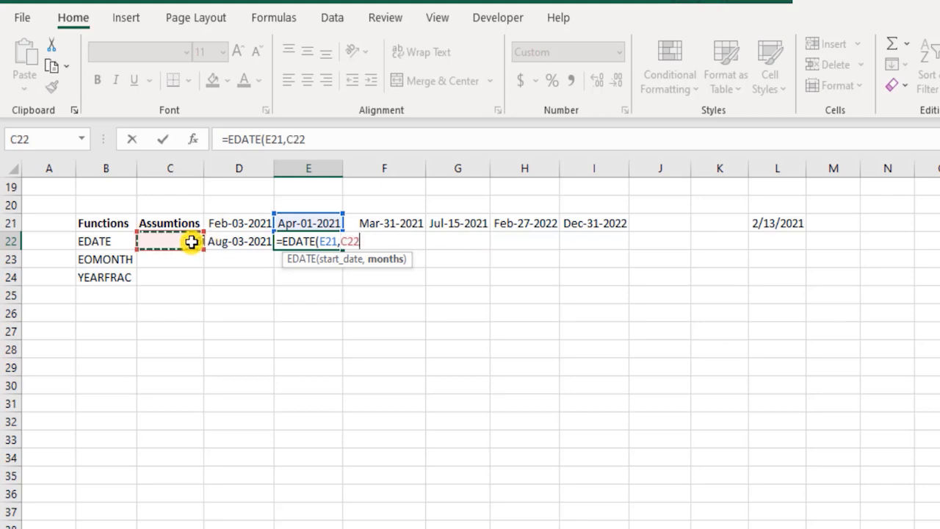
text())
key(Return)
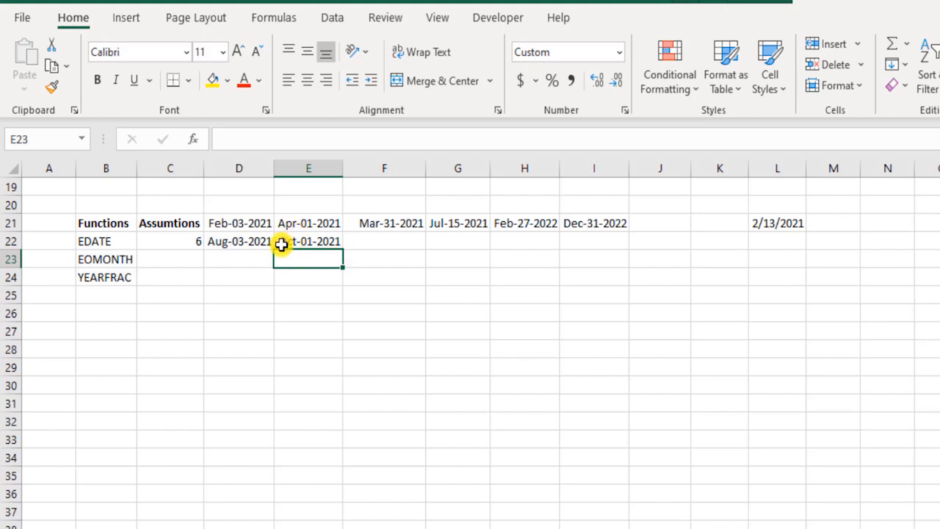
Step: Enter the formula =EDATE(F21,C22) in cell F22 to shift the third header date by the assumed months
click(418, 243)
text(=)
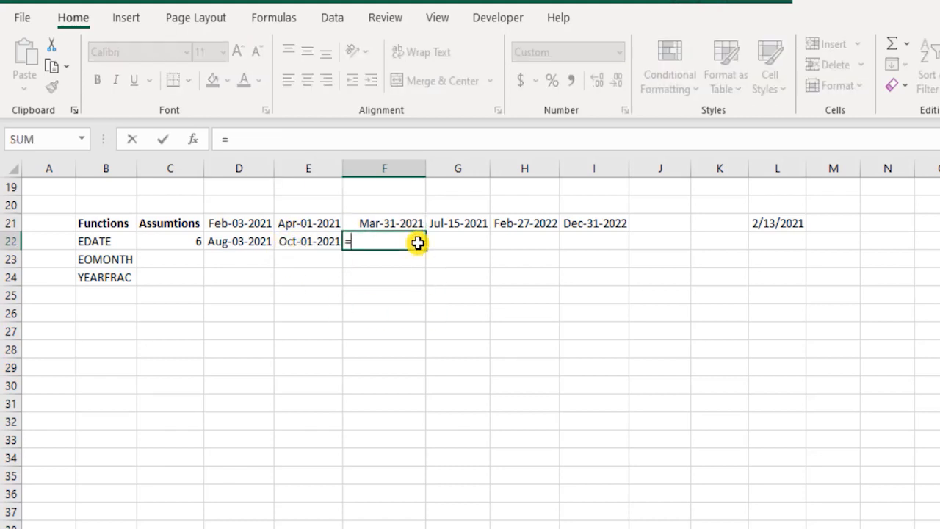
text(edat)
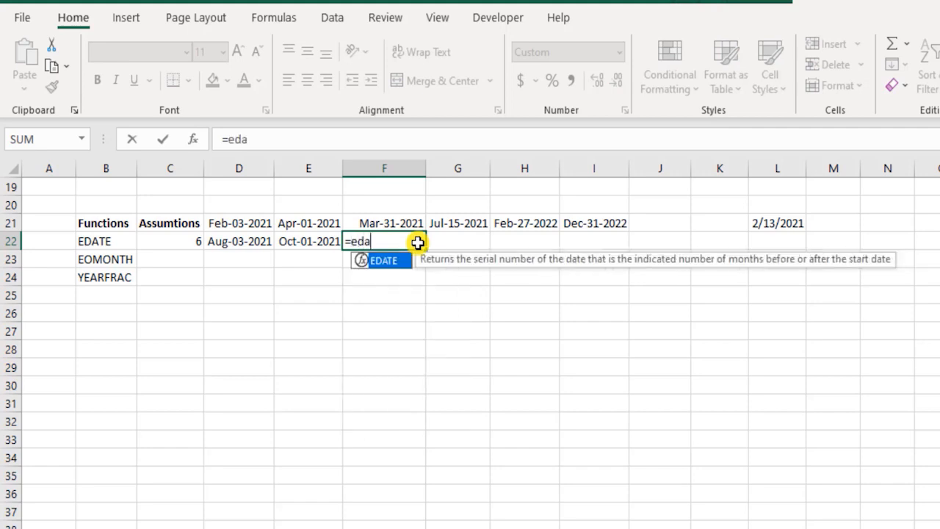
key(Tab)
key(Up)
text(,)
key(Left)
key(Left)
key(Left)
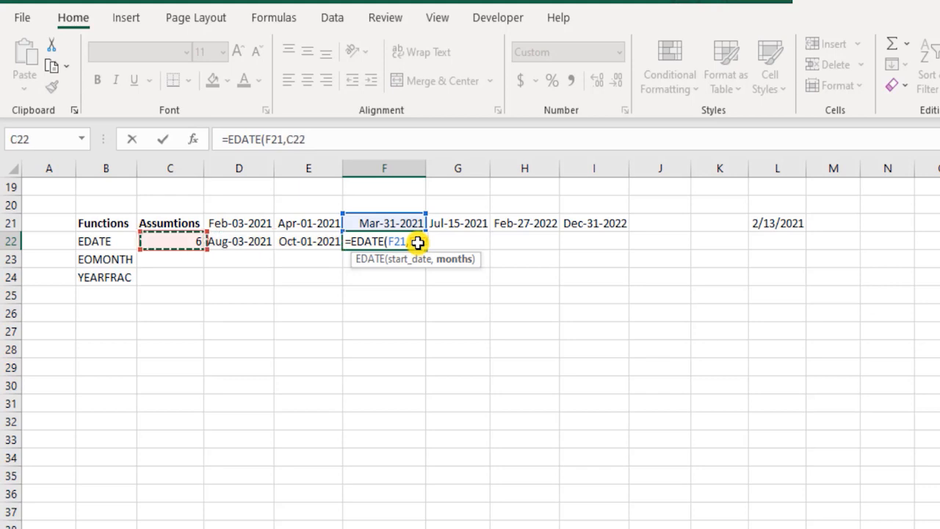
text())
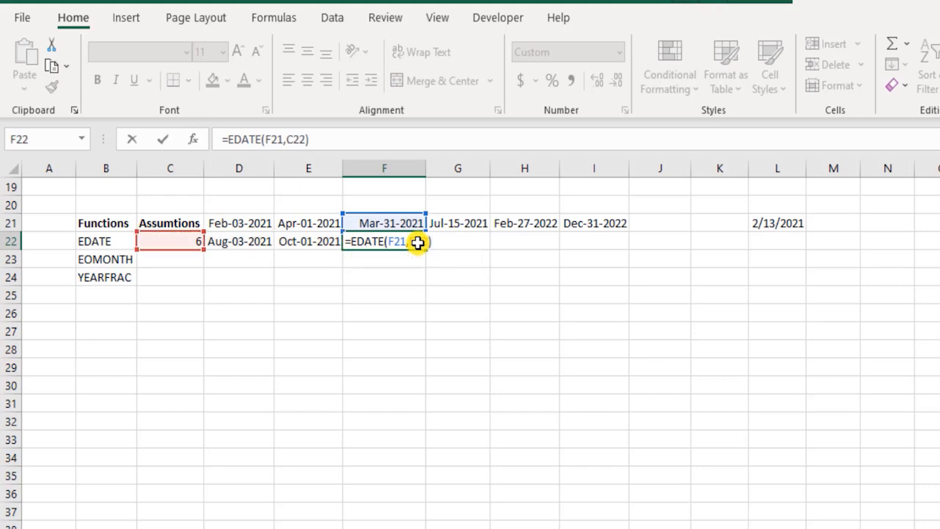
key(Return)
click(417, 243)
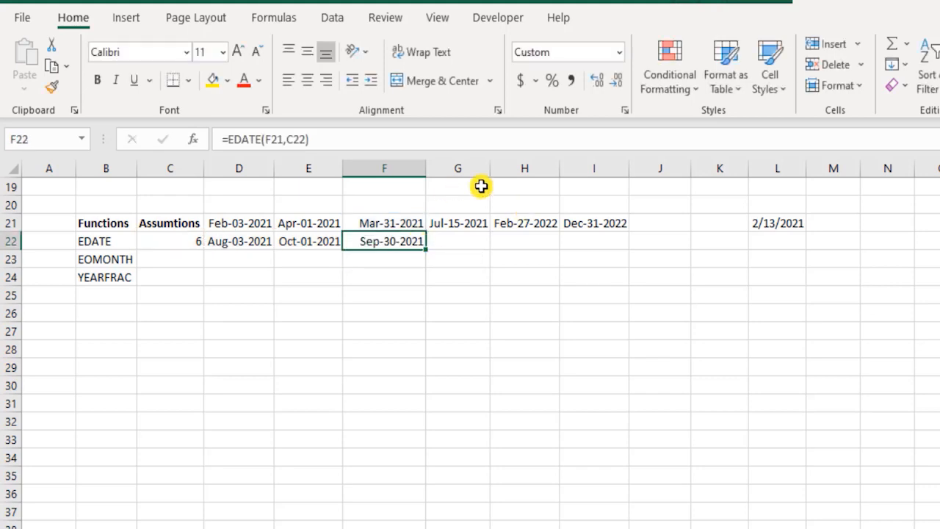
Step: Fill the last three header dates, G21:I21, with a light blue theme color
click(441, 243)
drag(464, 220, 617, 214)
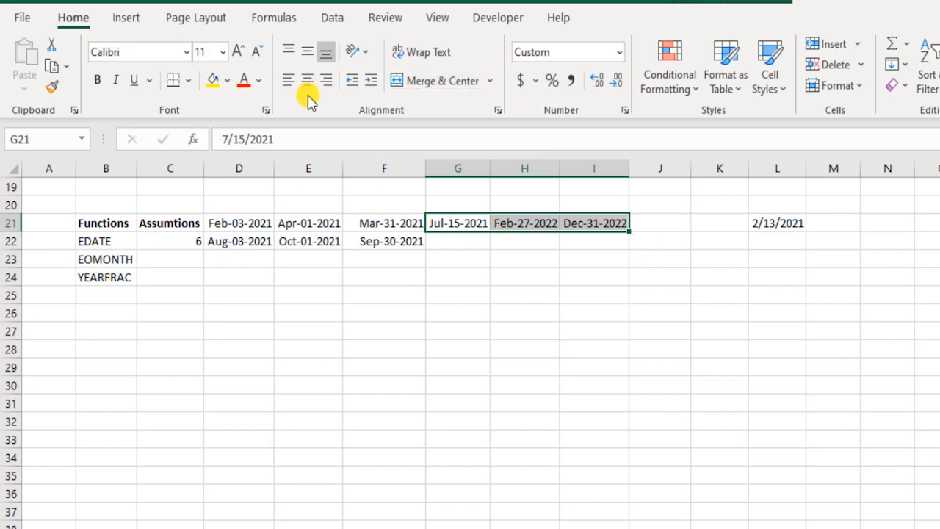
click(227, 80)
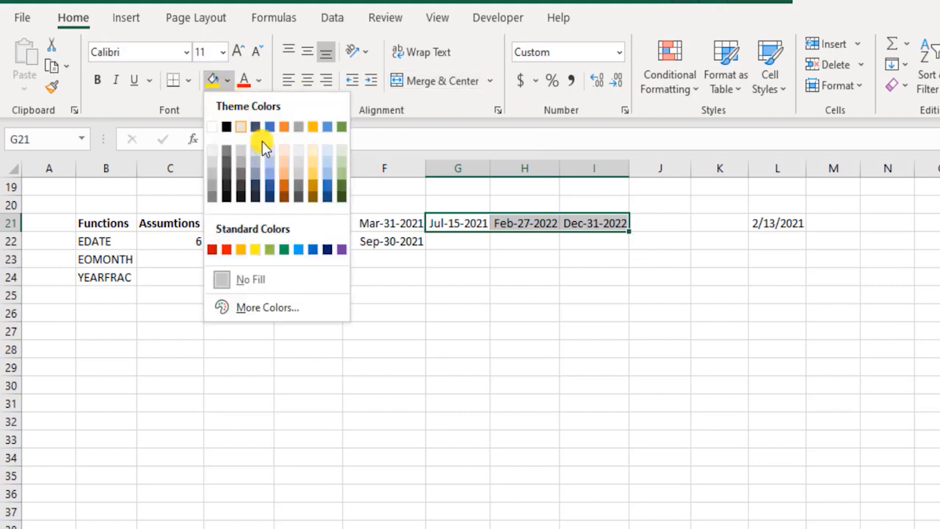
click(327, 158)
key(Down)
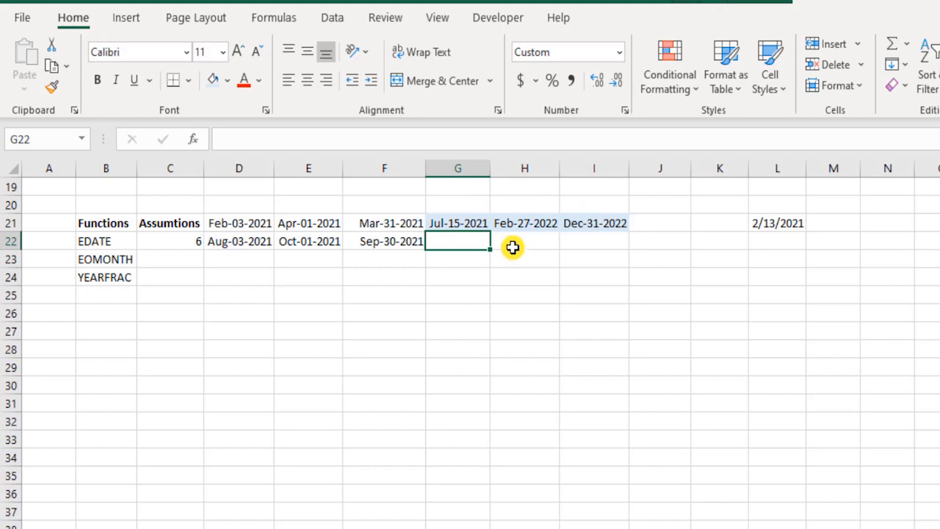
Step: Enter the formula =EDATE(G21,-C22) in cell G22 to move the fourth header date back by the assumed months
drag(225, 243, 390, 246)
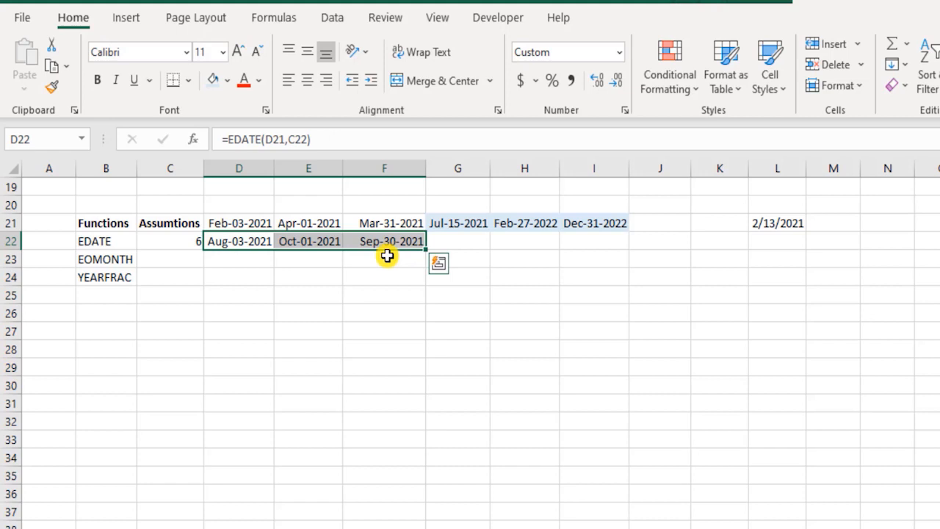
click(180, 244)
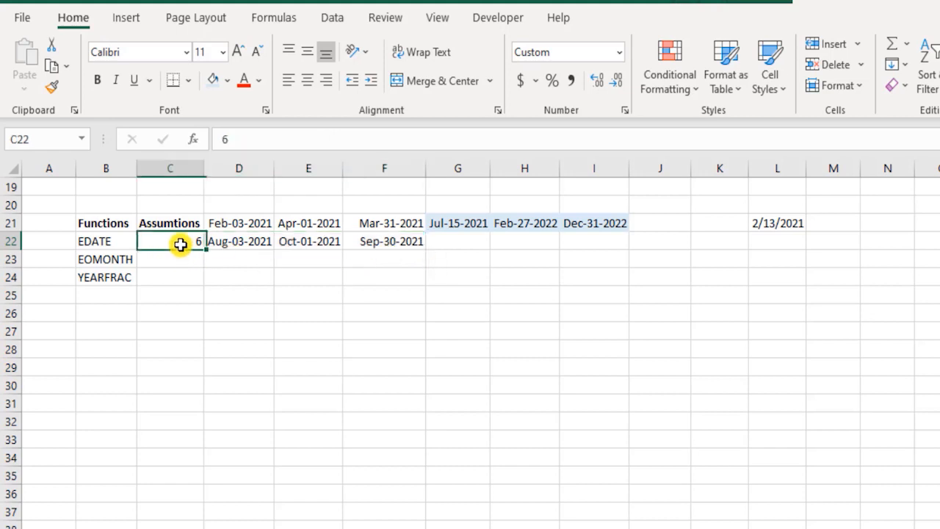
click(457, 241)
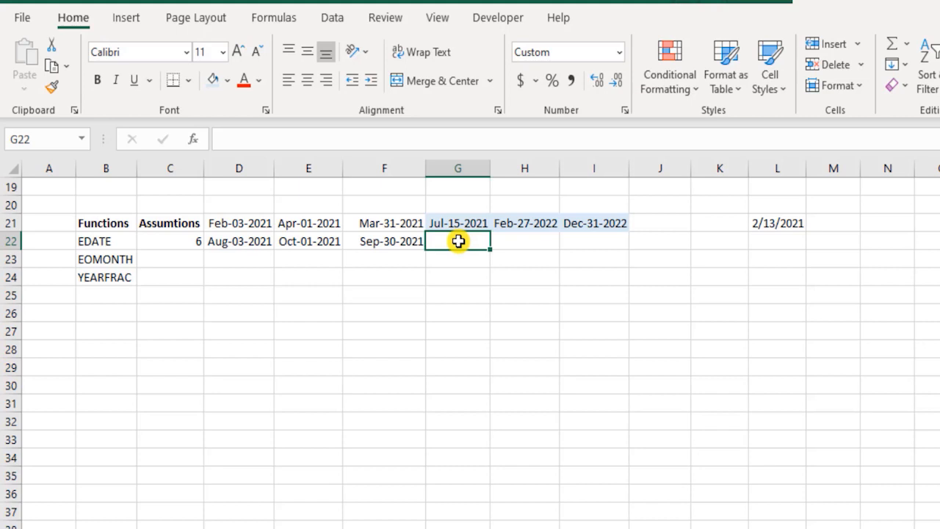
text(=edat)
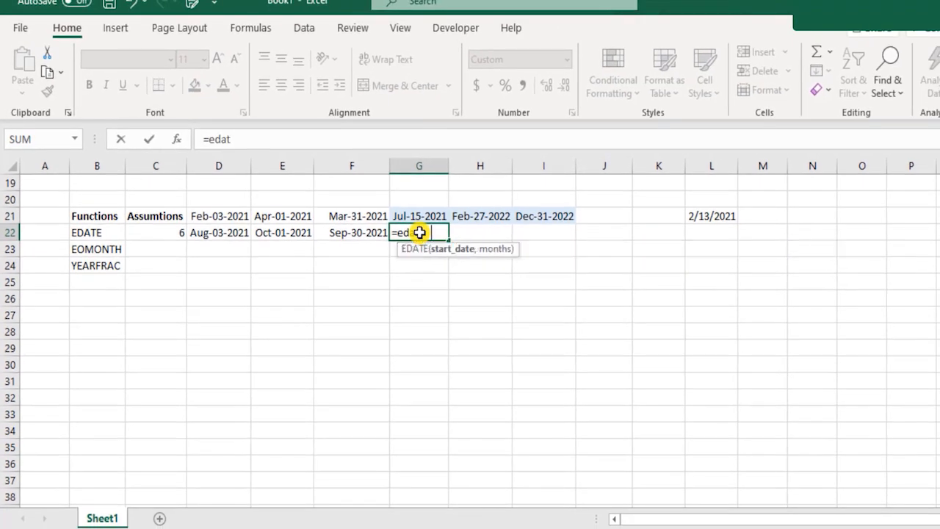
key(Tab)
key(Up)
text(,)
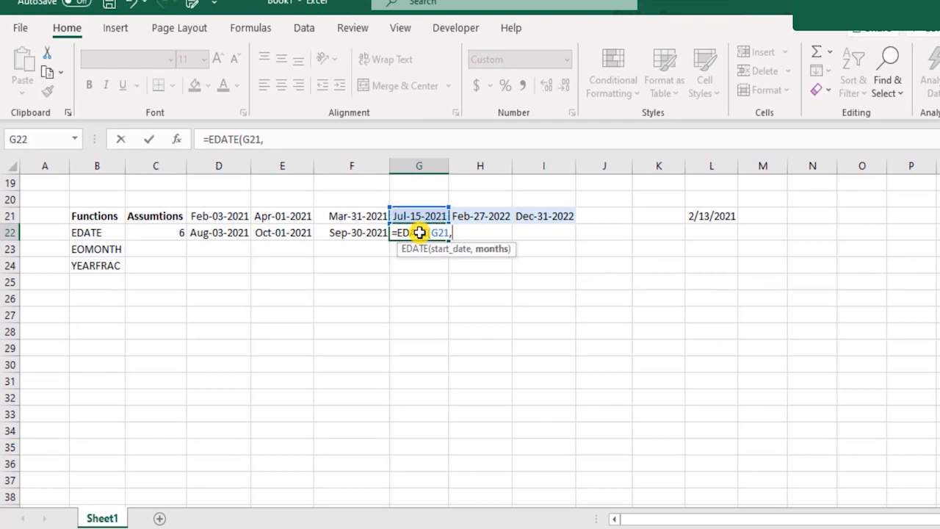
text(-)
click(189, 247)
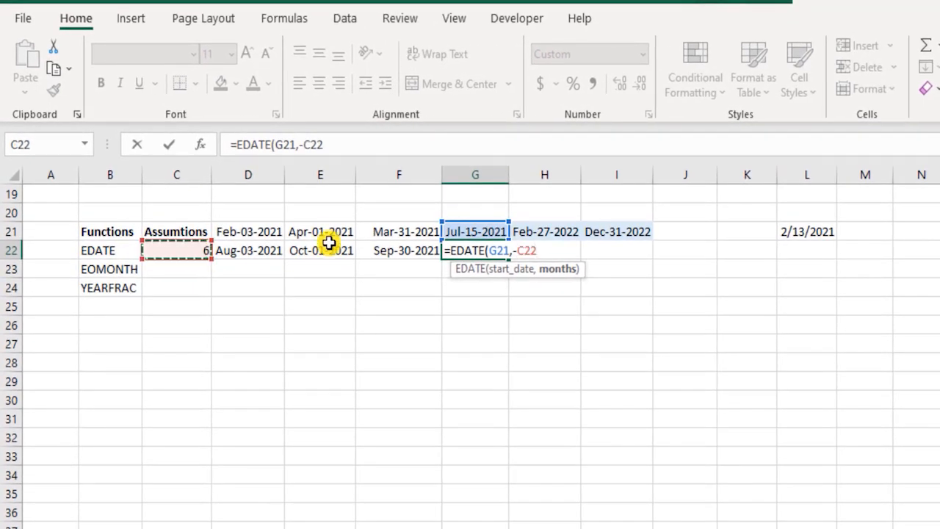
text())
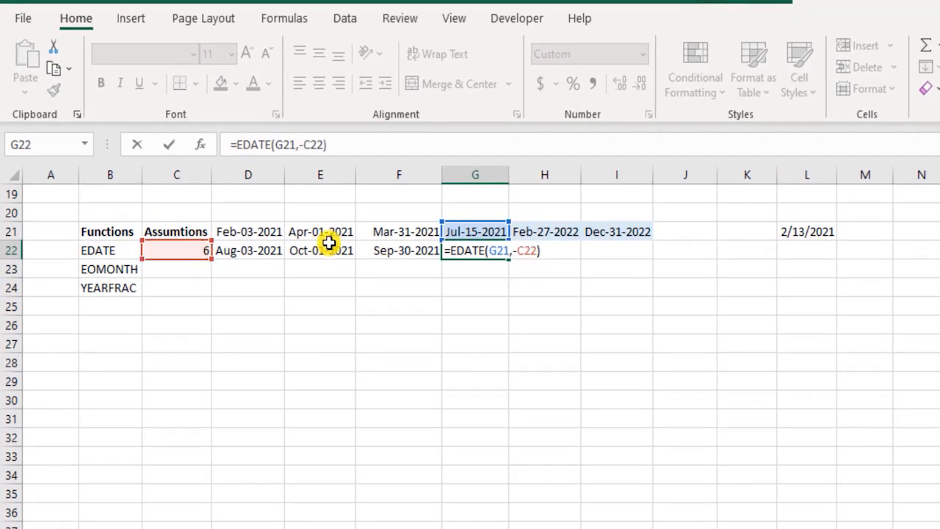
key(Return)
key(Up)
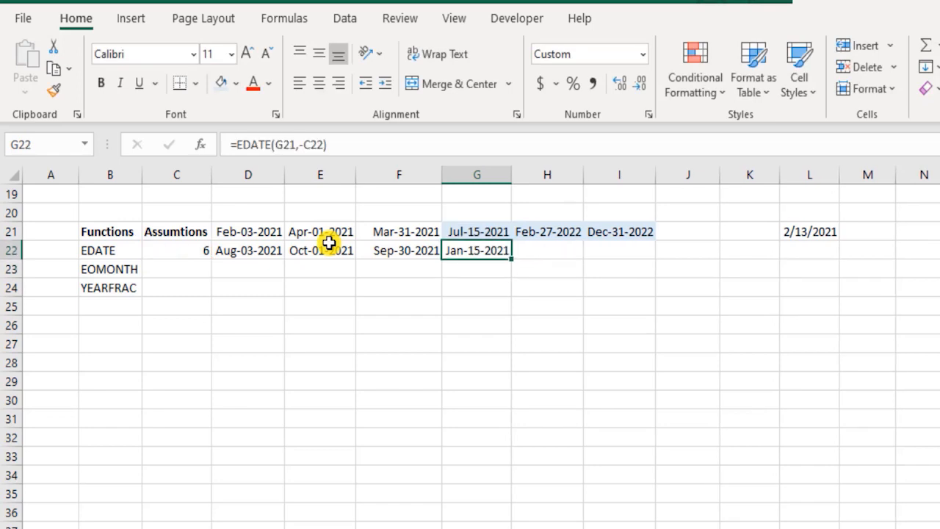
Step: Enter the formula =EDATE(H21,C22) in cell H22 to shift the fifth header date by the assumed months
key(Up)
key(Down)
key(Right)
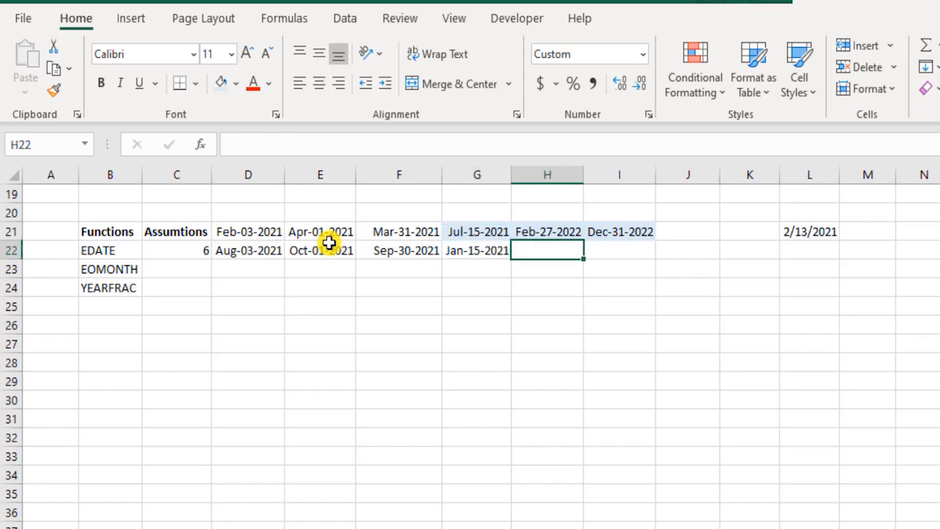
text(=ed)
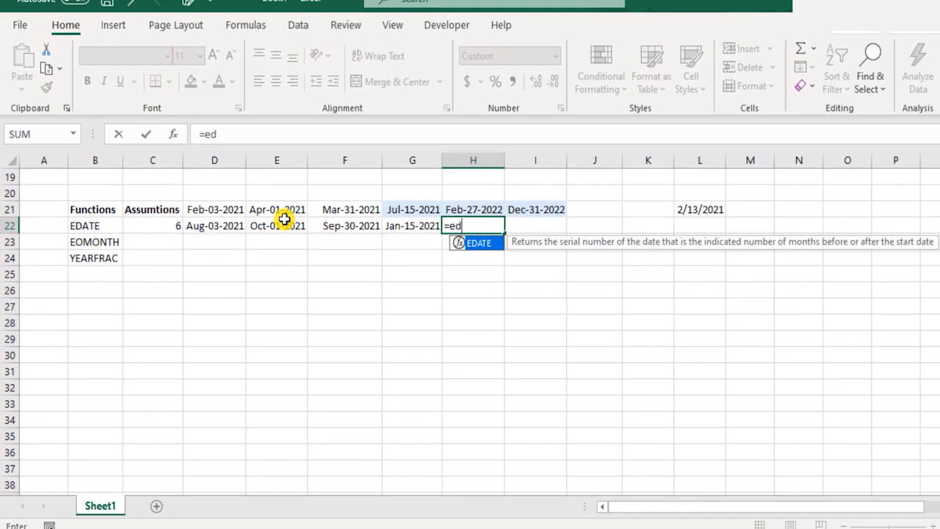
text(at)
key(Tab)
key(Up)
text(,)
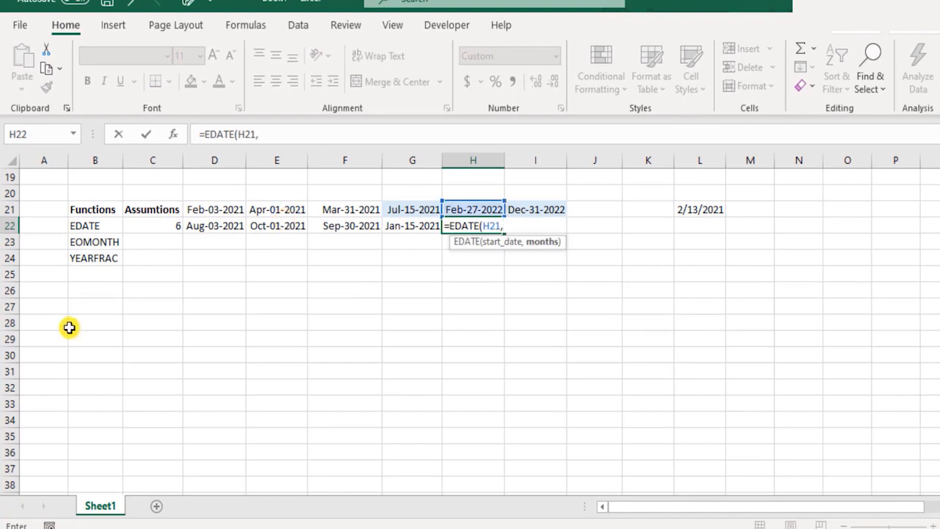
click(152, 224)
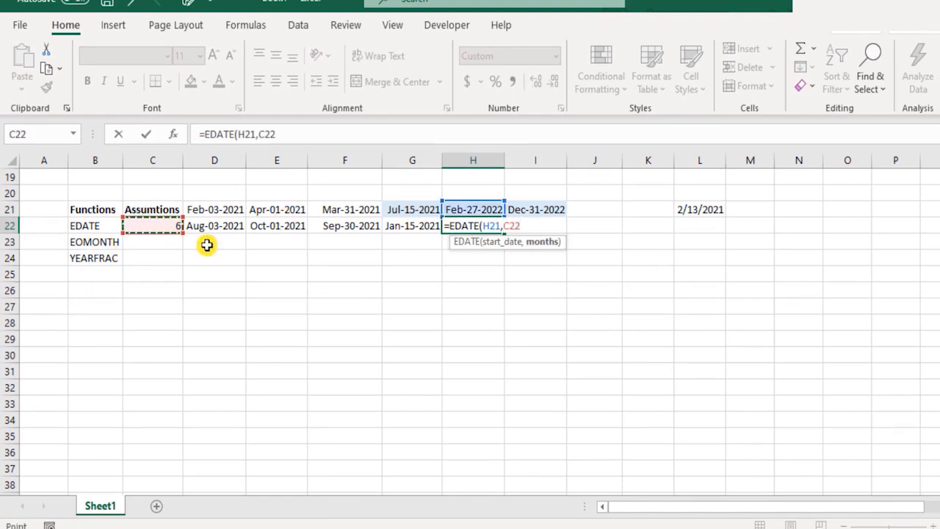
text())
key(Return)
key(Up)
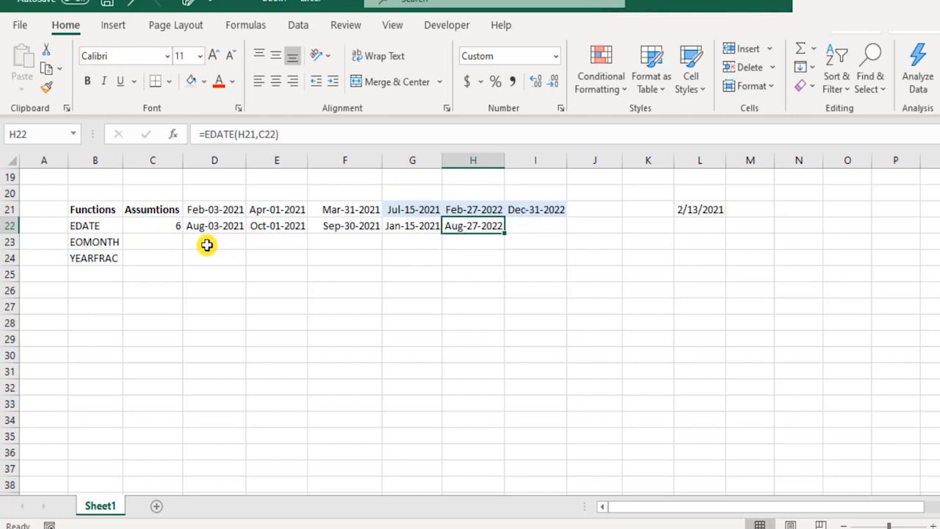
Step: Change the last header date in cell I21 to 3/1/2022
key(Up)
key(Right)
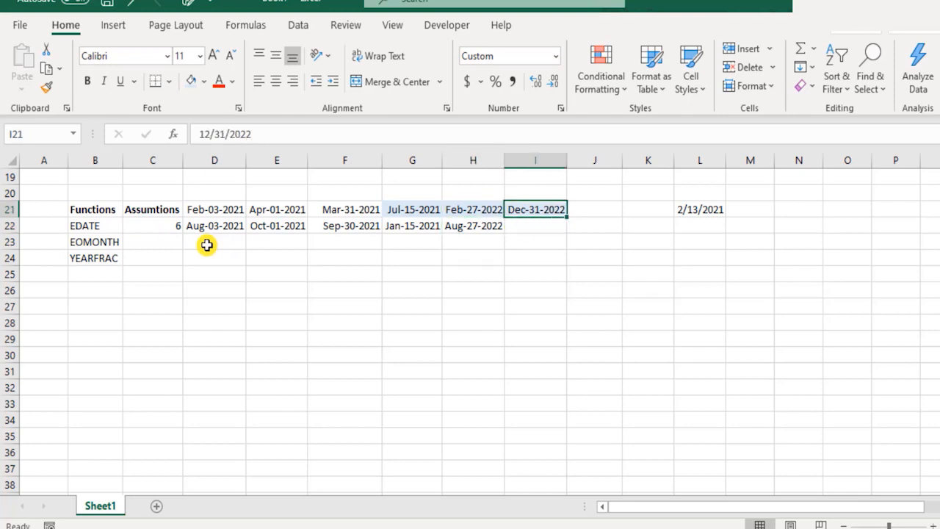
text(3)
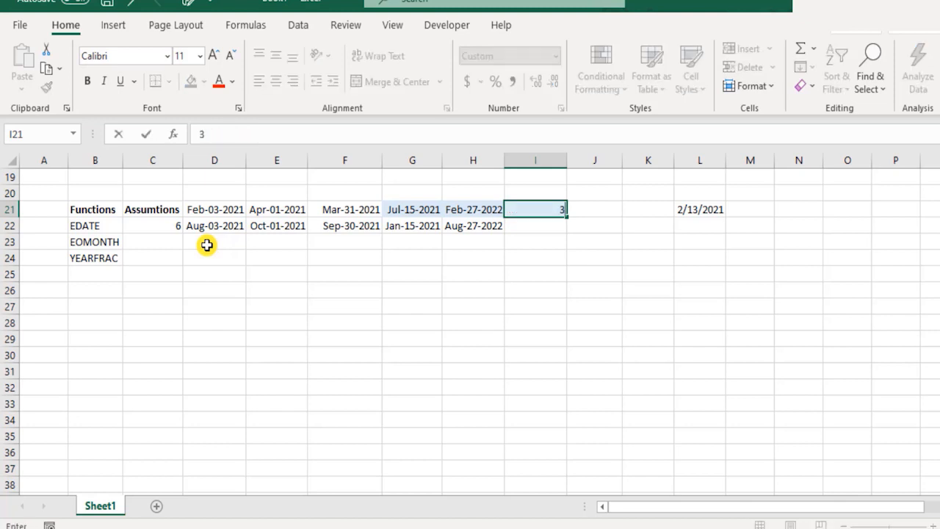
text(/1/2022)
key(Return)
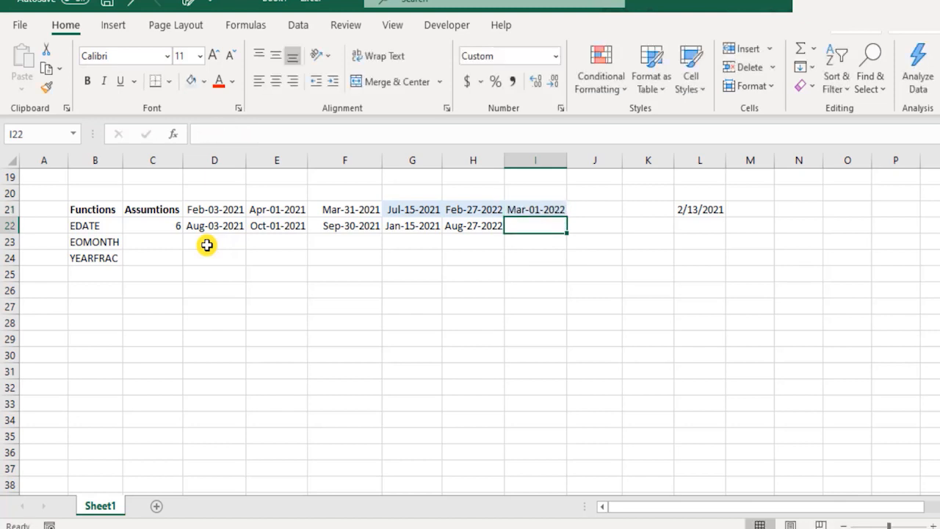
Step: Enter the formula =EDATE(I21,-C22) in cell I22 to move the last header date back by the assumed months
text(=)
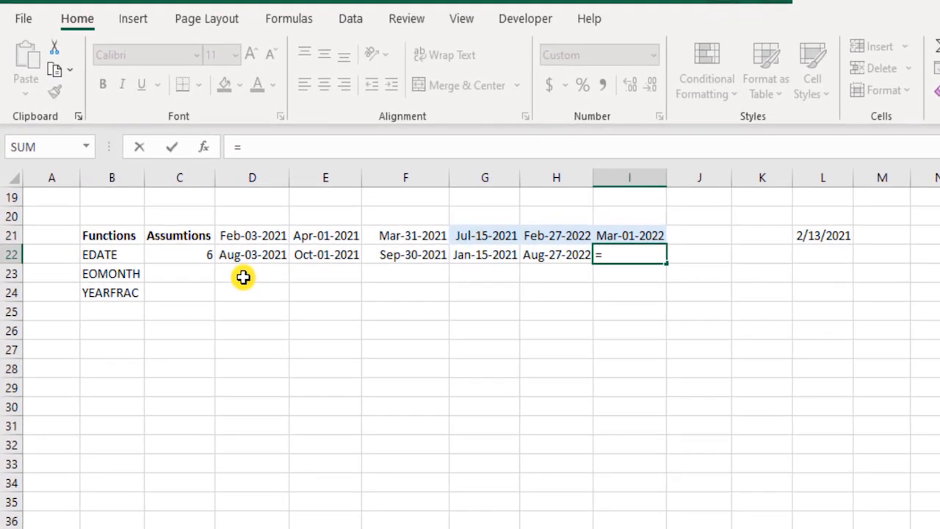
text(edat)
key(Tab)
key(Up)
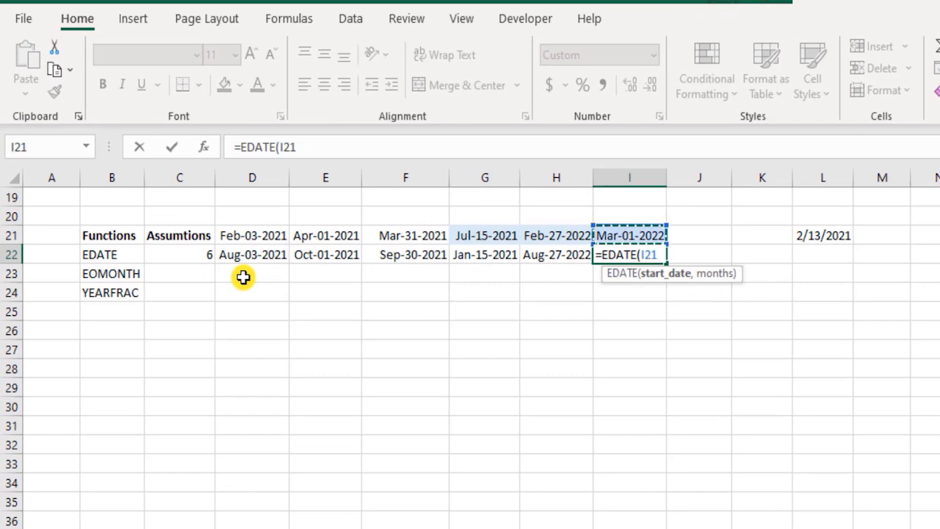
text(,-)
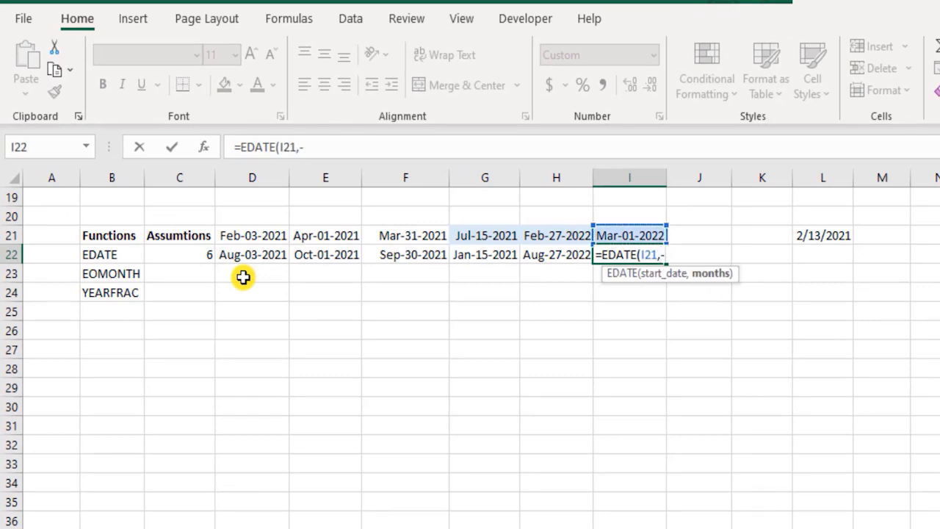
click(168, 256)
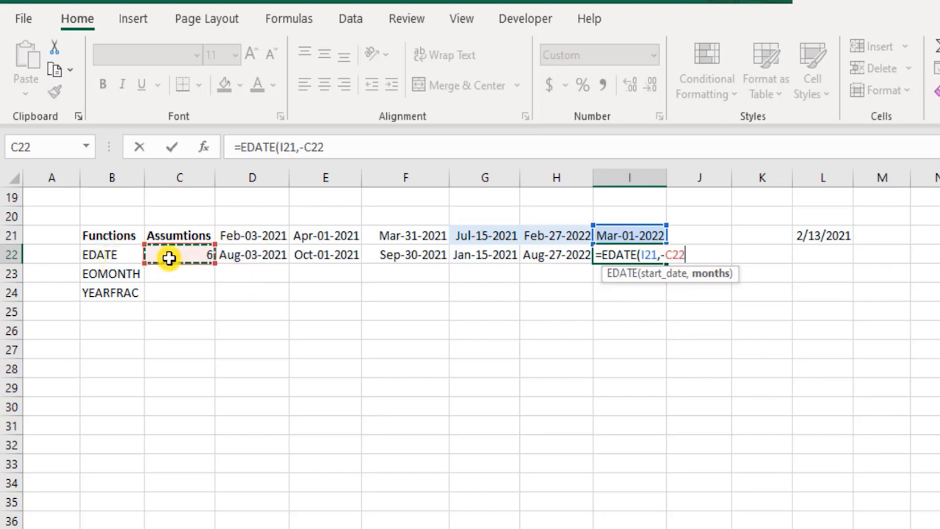
text())
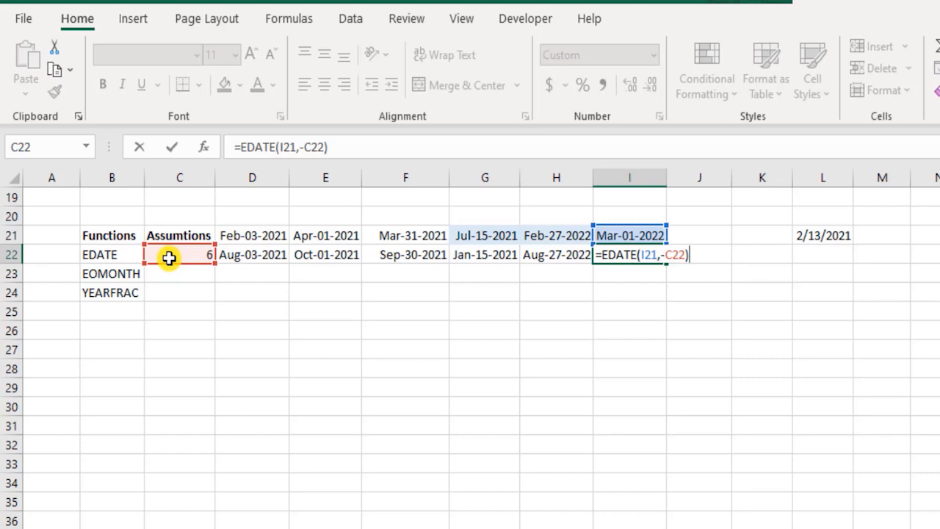
key(Return)
key(Up)
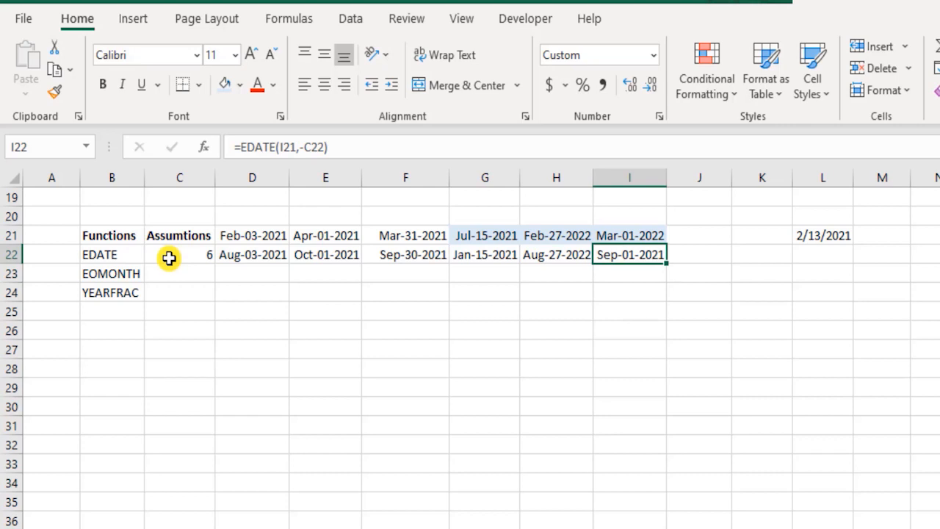
Step: Compare the EDATE results in D22:F22 with those under the blue header dates in G22:I22
key(Left)
key(Left)
key(Left)
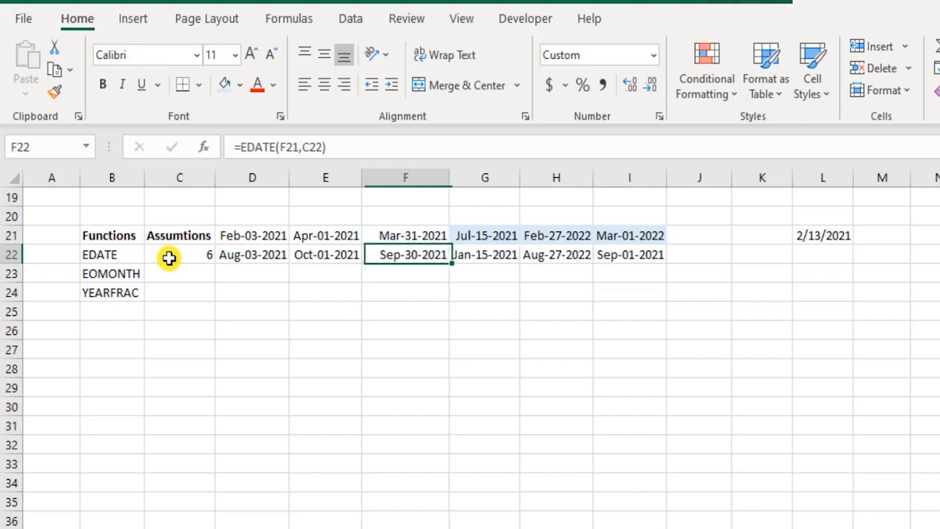
key(shift+Left)
key(shift+Left)
key(Right)
key(Right)
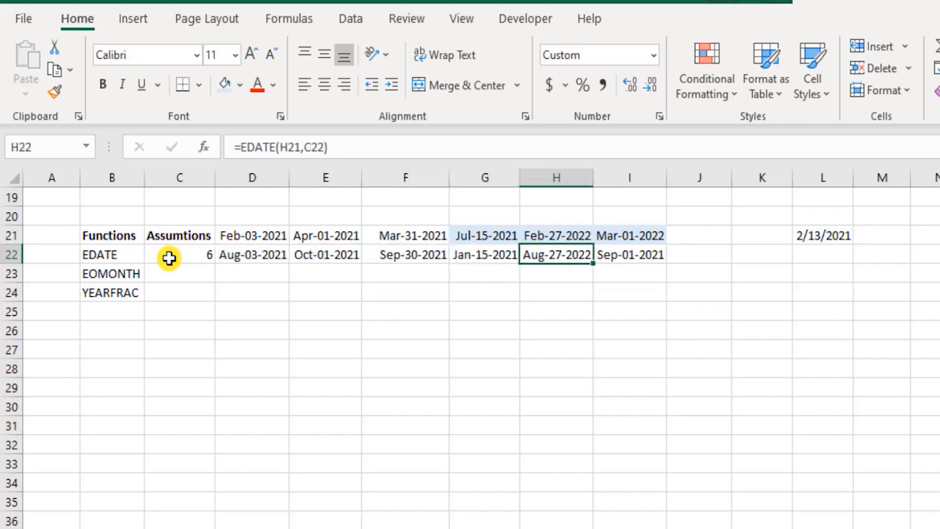
key(Left)
key(shift+Right)
key(shift+Right)
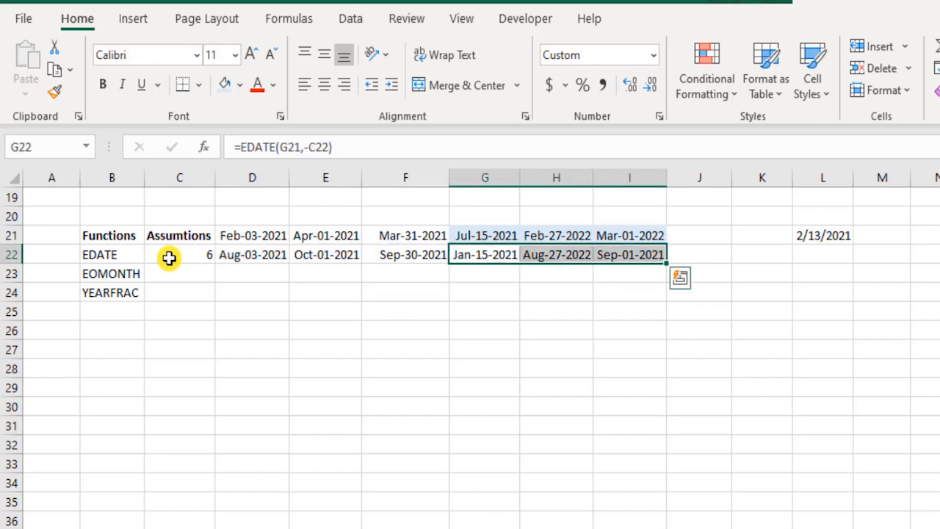
key(Down)
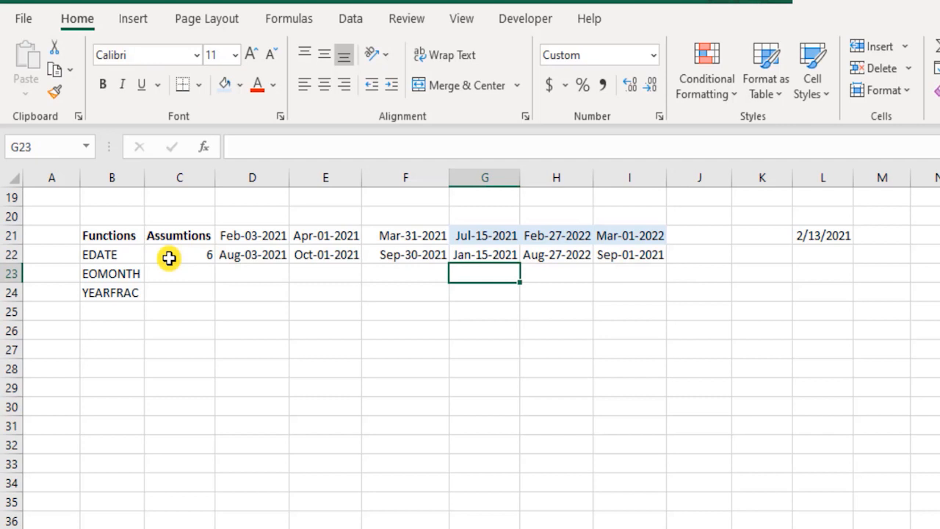
key(Left)
key(Left)
key(Left)
key(Left)
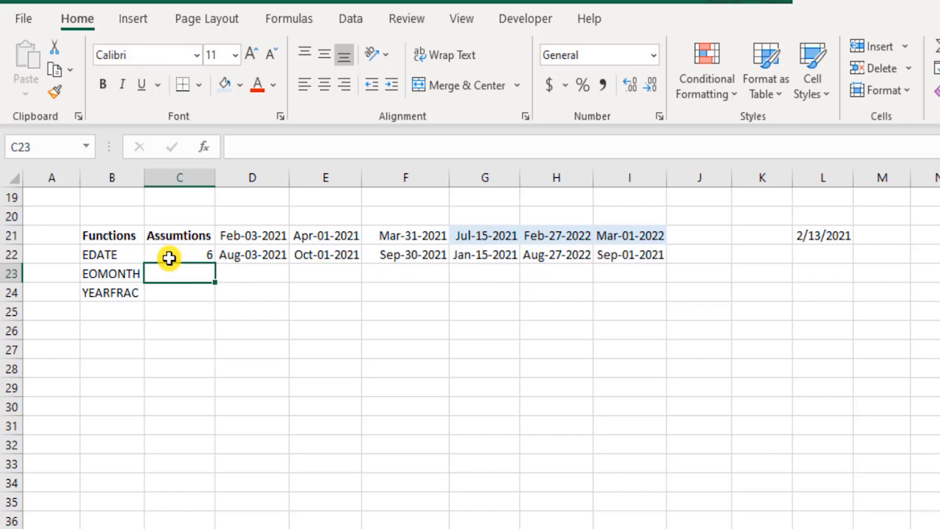
Step: Try 60 as the assumed months for EDATE in cell C22 and undo the change
key(Up)
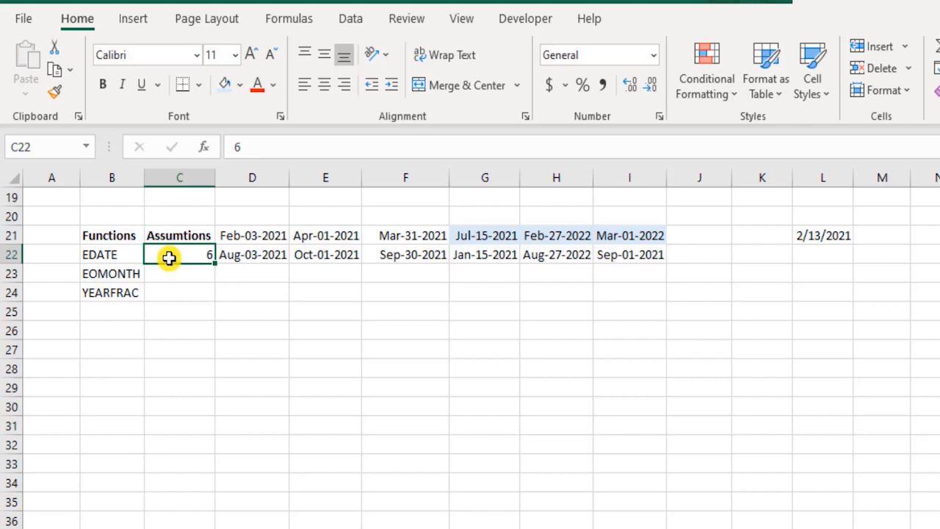
key(F2)
text(0)
key(Return)
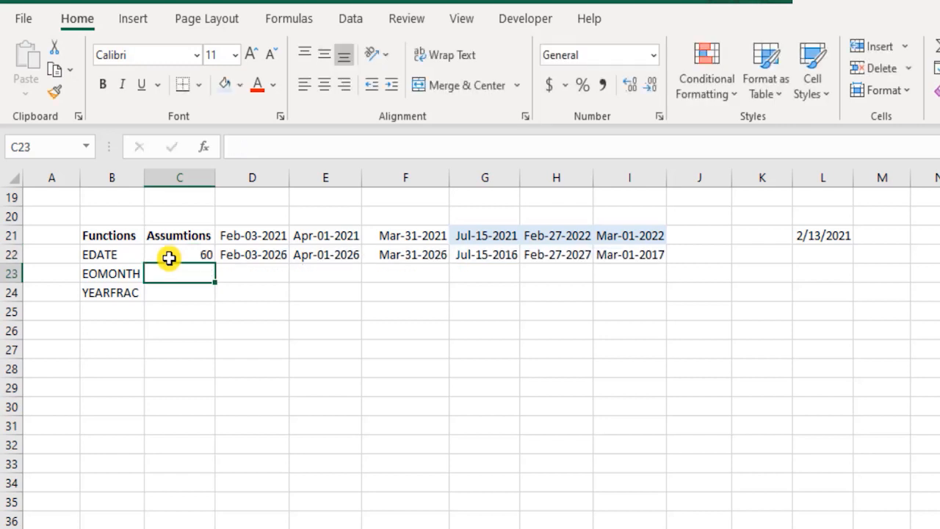
key(Up)
key(Right)
key(Right)
key(Right)
key(Right)
key(Right)
key(Right)
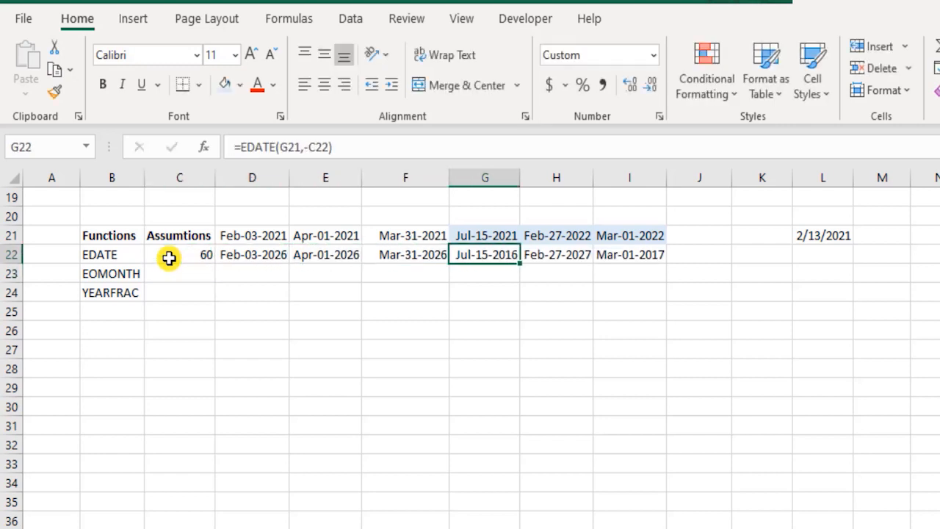
key(ctrl+z)
Step: Enter 6 as the assumed months for EOMONTH in cell C23
key(Down)
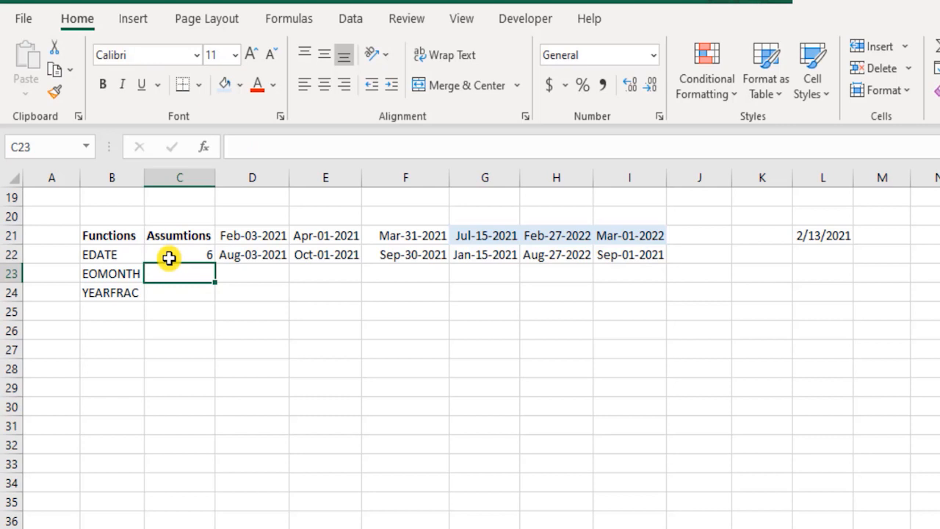
text(6)
key(ctrl+Return)
Step: Review the EDATE formulas and results in D22:I22 against the header dates in D21:I21
key(Up)
key(Right)
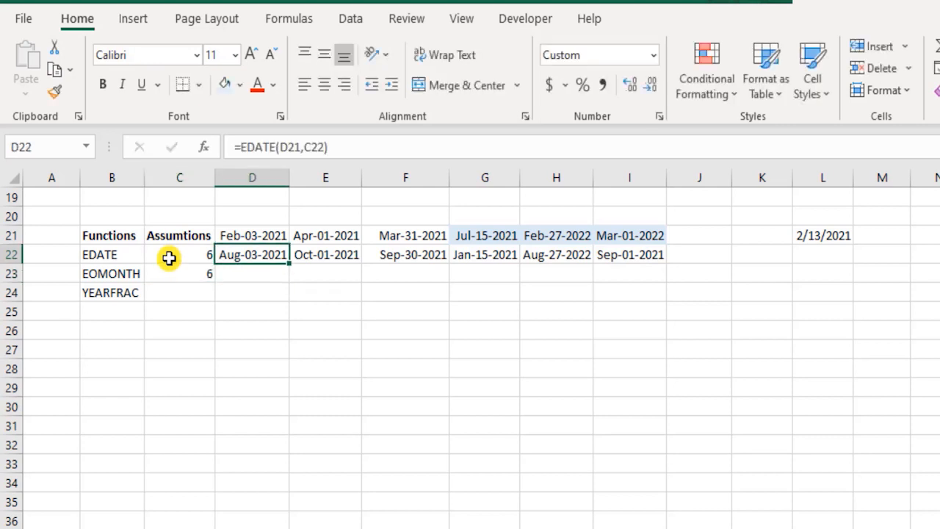
key(shift+Right)
key(shift+Right)
key(shift+Right)
key(shift+Right)
key(shift+Right)
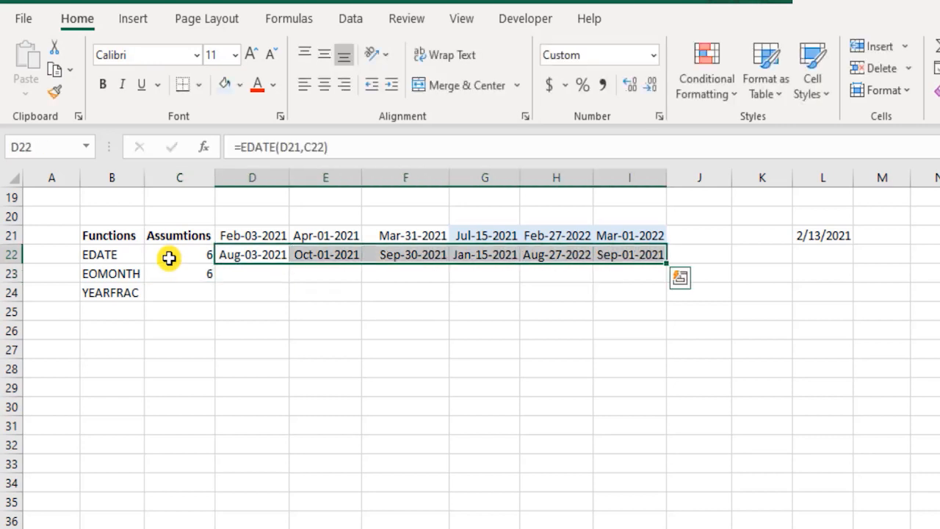
key(Right)
key(Right)
key(Right)
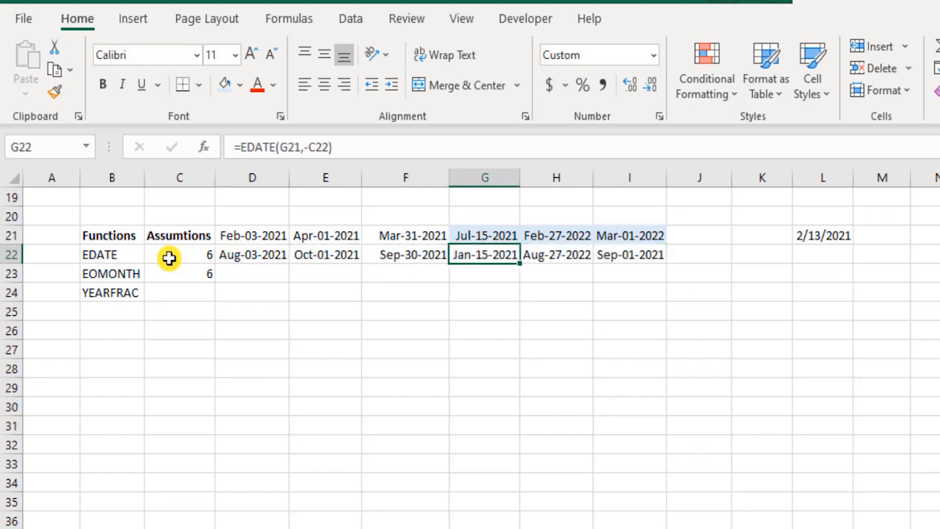
key(Down)
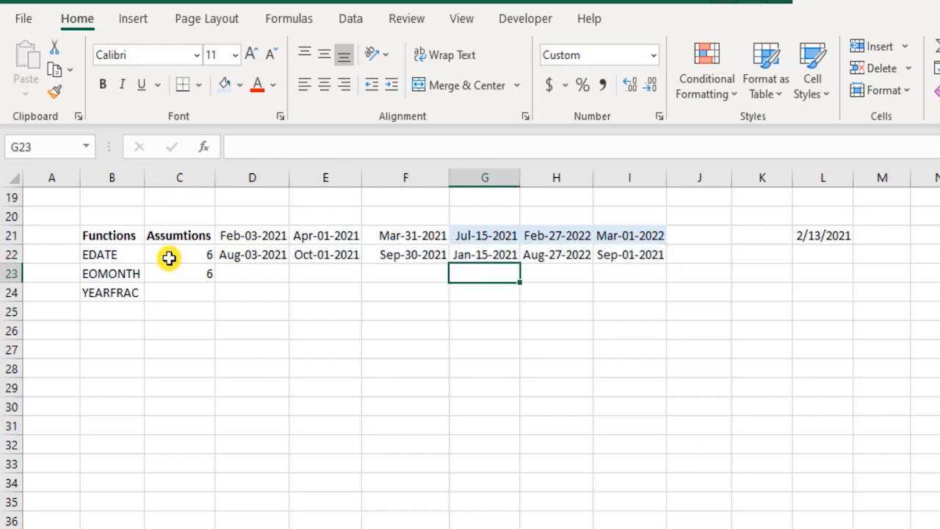
key(Left)
key(Left)
key(Left)
key(Up)
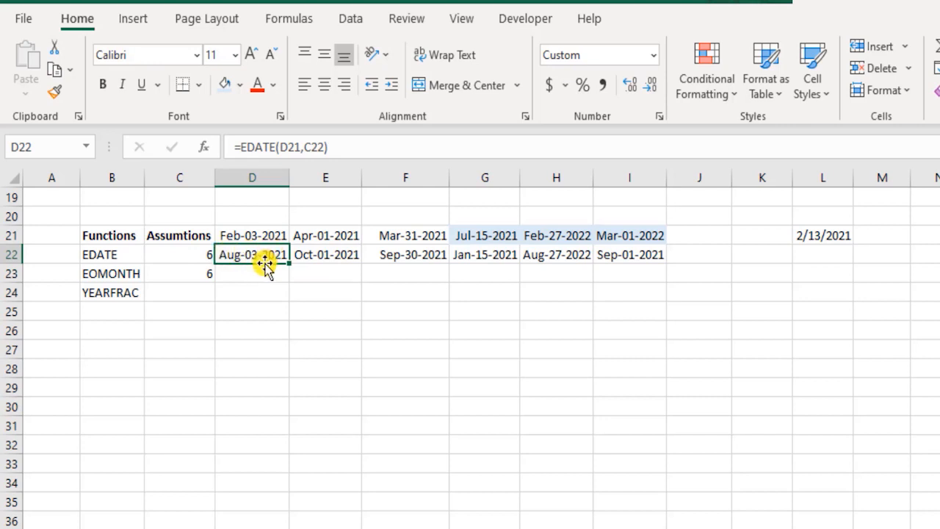
click(336, 254)
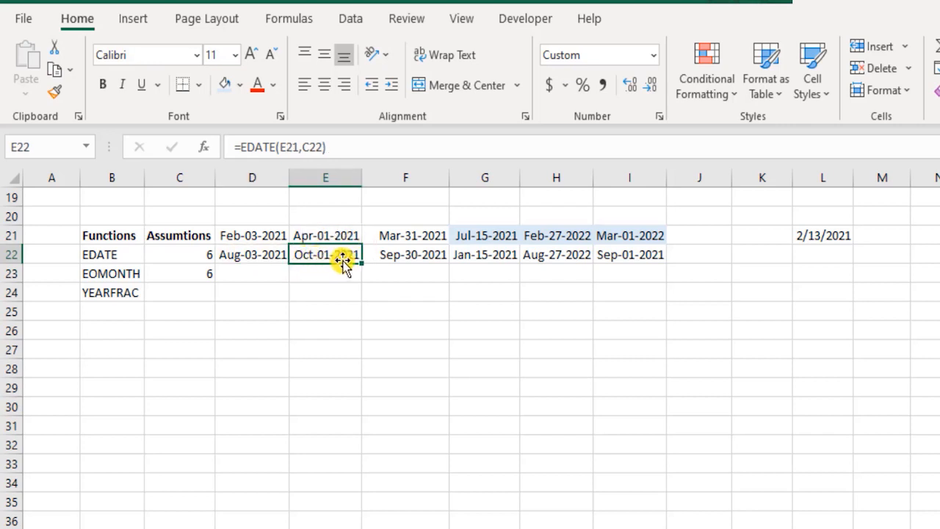
click(421, 252)
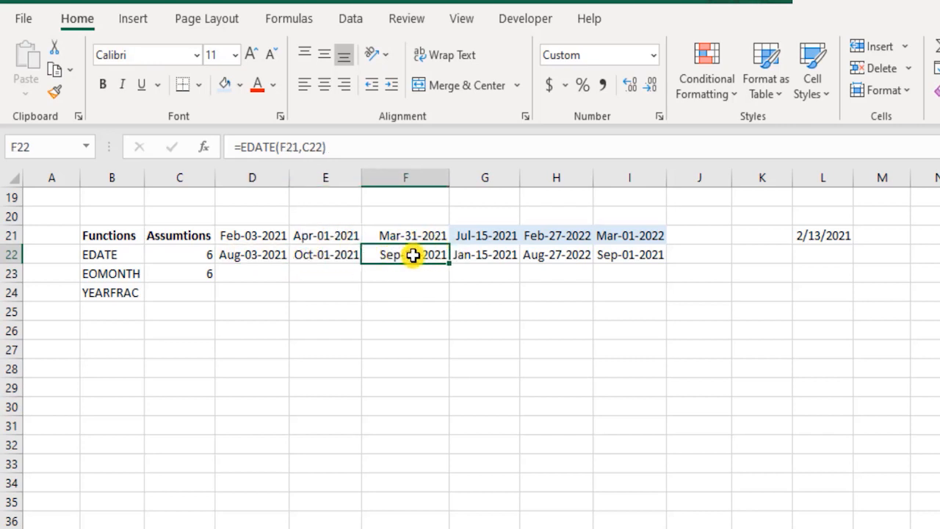
click(621, 252)
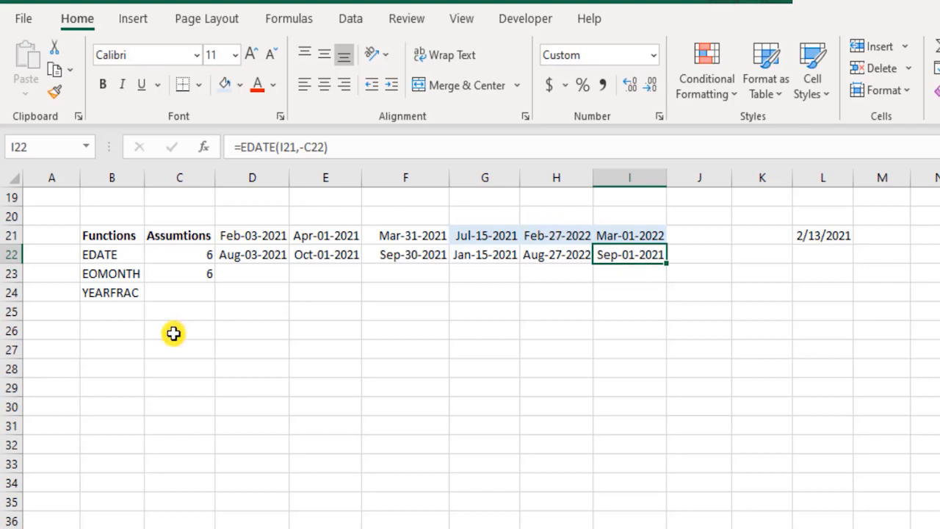
click(259, 276)
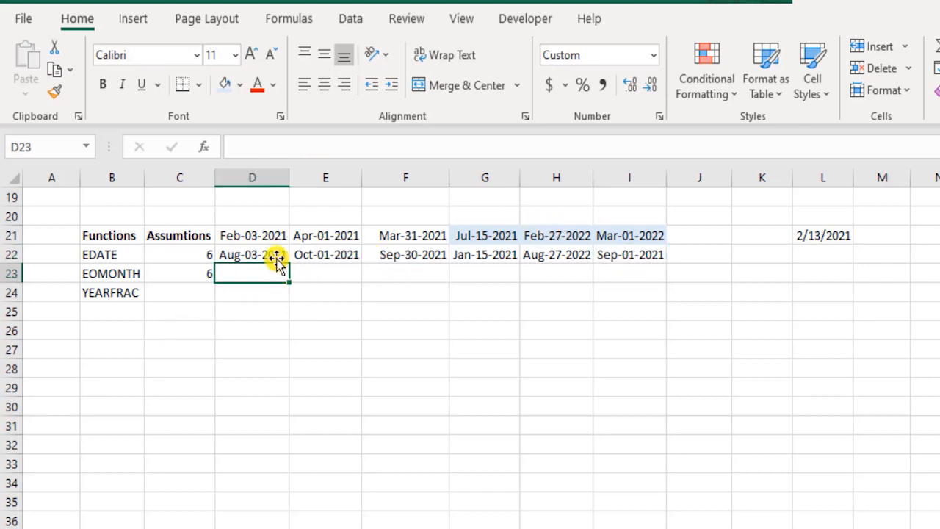
drag(254, 235, 624, 233)
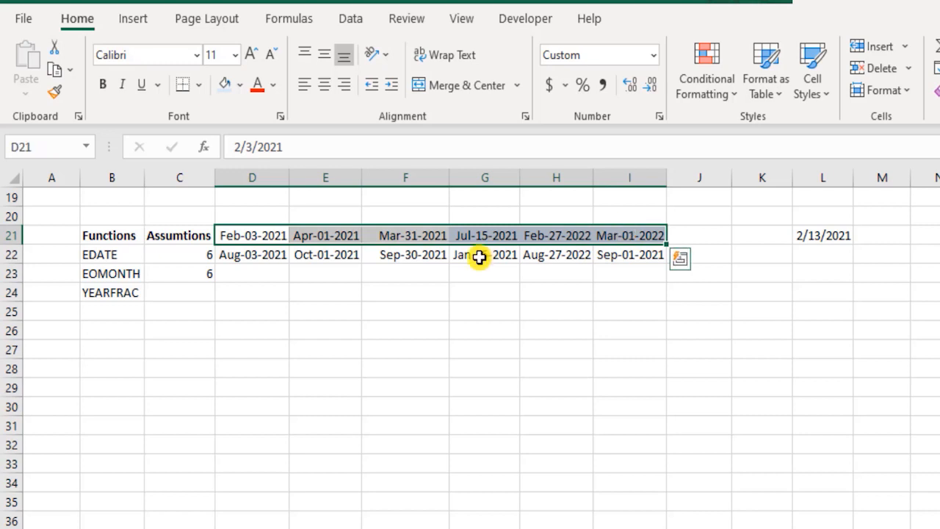
click(127, 275)
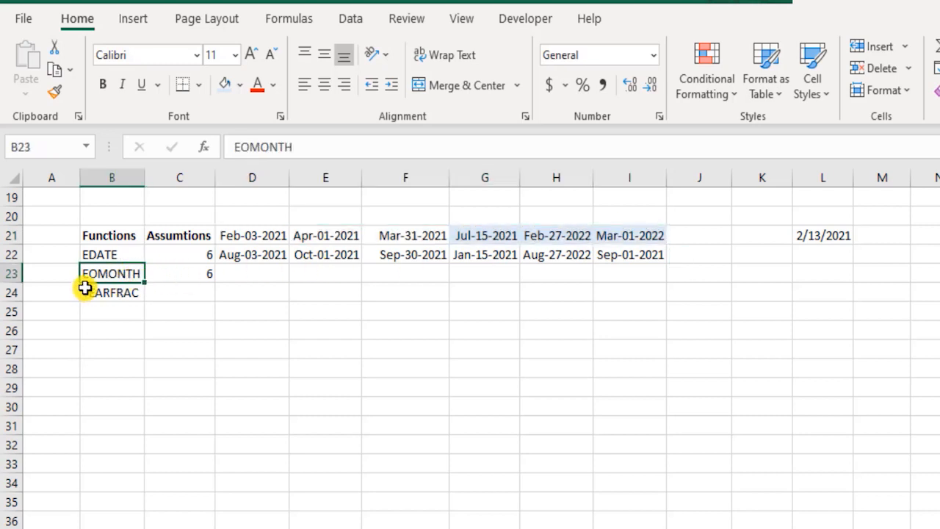
Step: Enter =EOMONTH(D21,C23) in cell D23 and compare its result with the EDATE result in D22
click(250, 269)
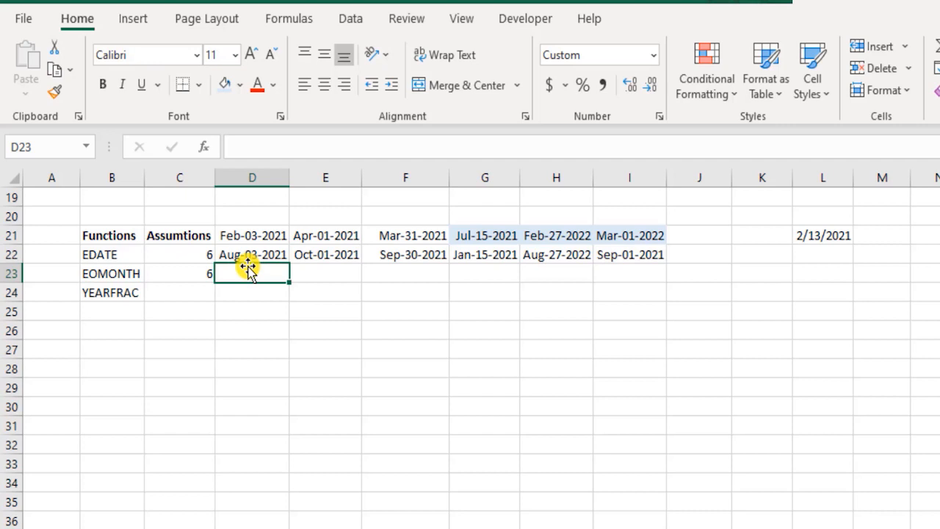
text(=eo)
key(Tab)
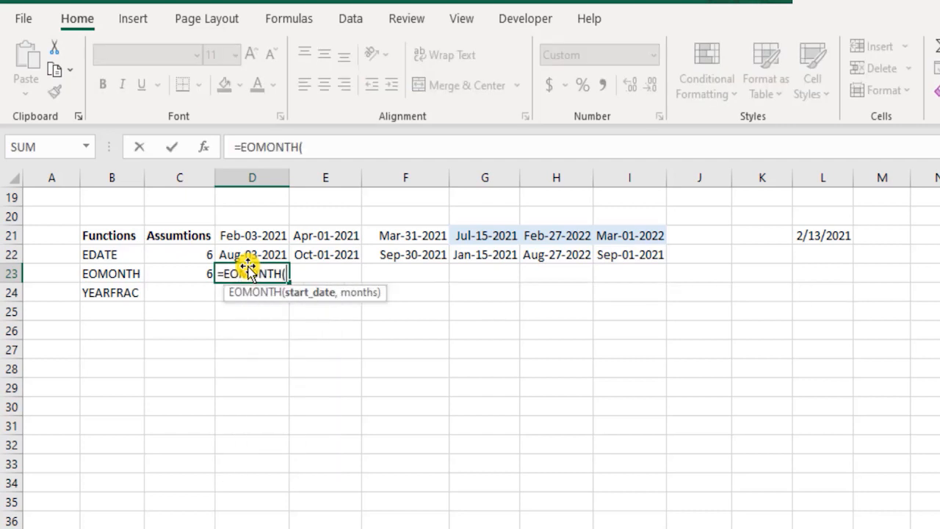
key(Up)
key(Up)
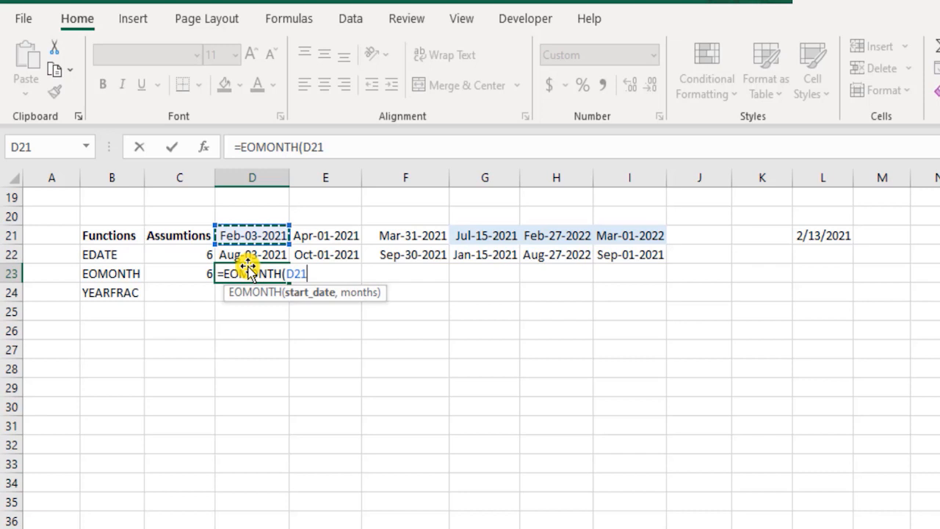
text(,)
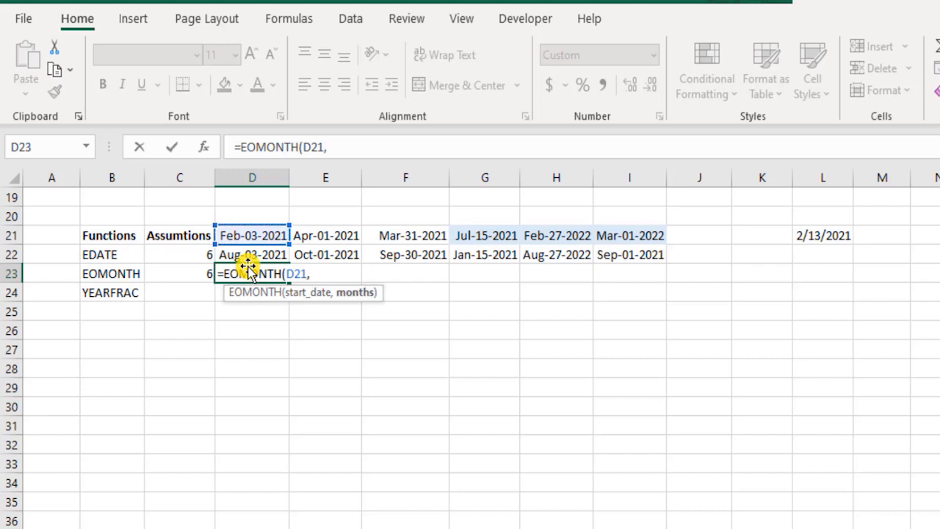
key(Left)
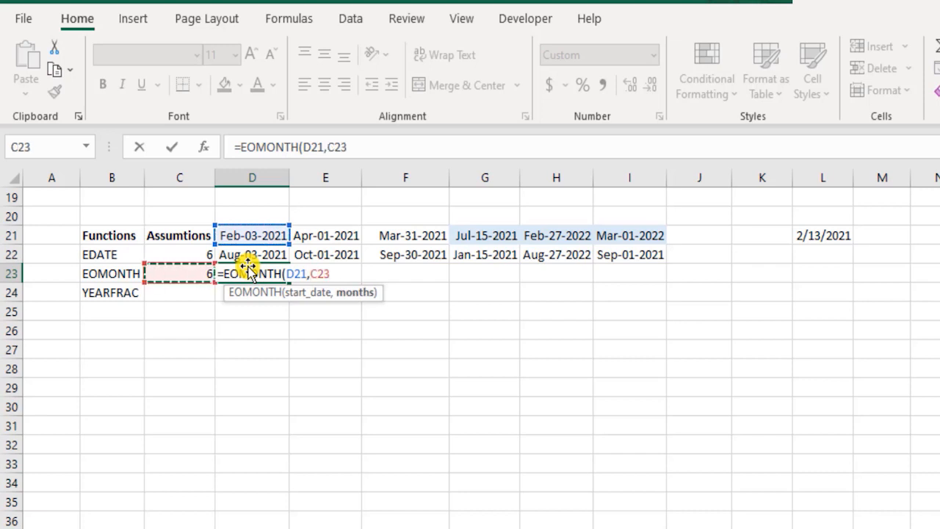
text())
key(Return)
click(247, 260)
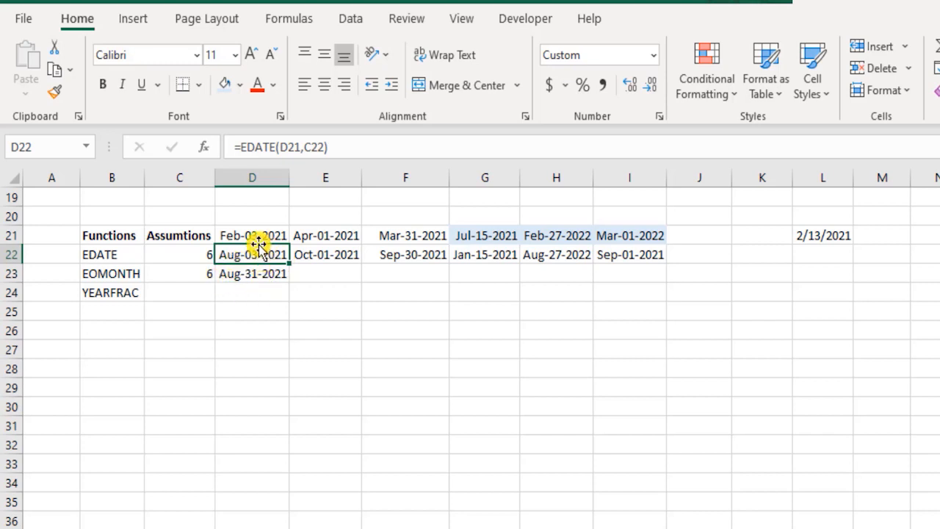
Step: Enter =EOMONTH(E21,C23) in cell E23, check the formula, and move to cell F23
click(313, 268)
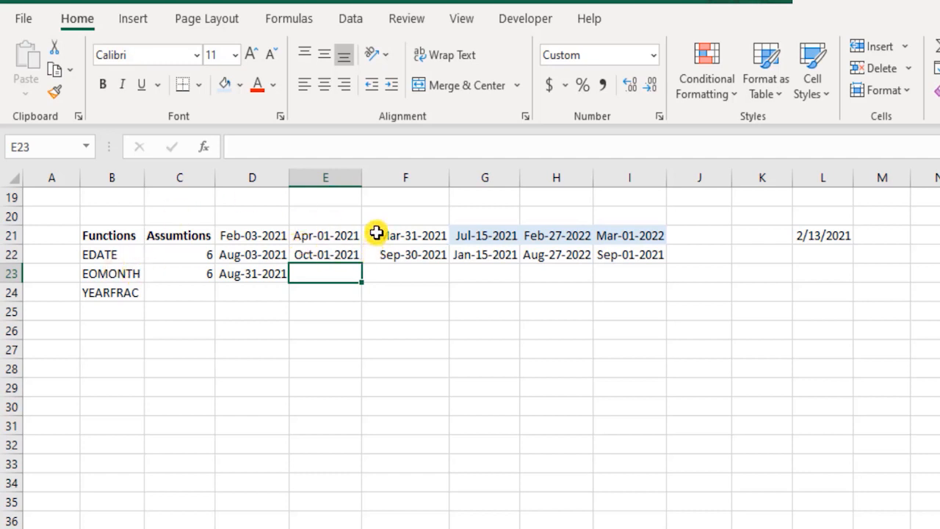
text(=eomon)
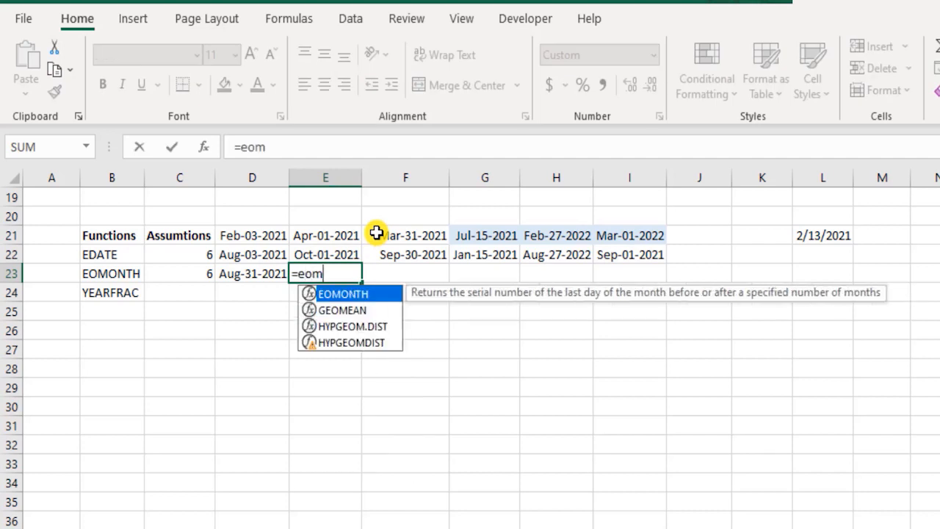
key(Tab)
key(Up)
key(Up)
key(Up)
key(Down)
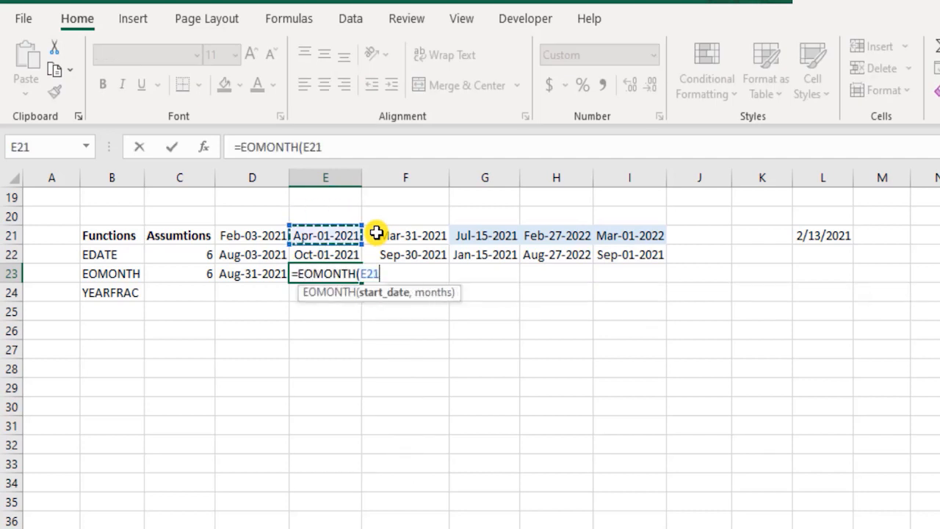
text(,)
key(Left)
key(Left)
text())
key(Return)
key(Up)
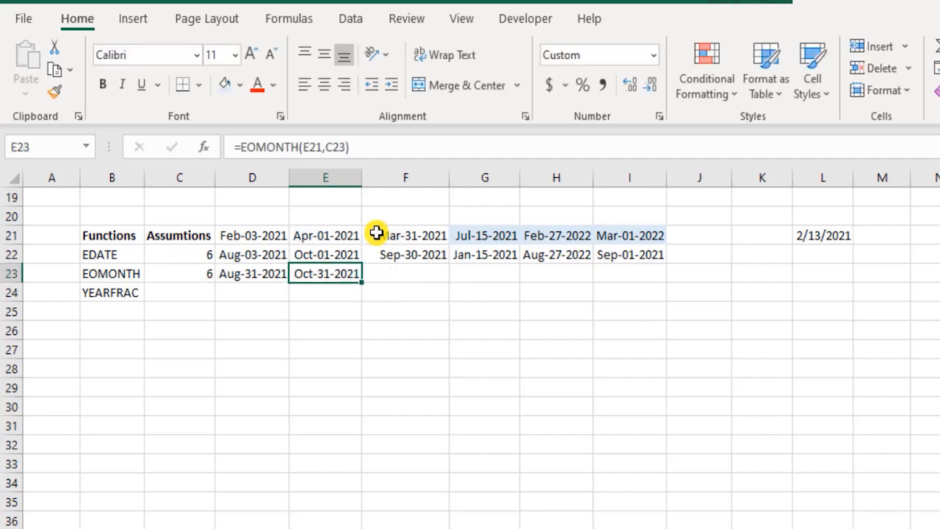
key(Right)
text(=)
key(Up)
key(Up)
key(Escape)
Step: Calculate the month-end date for the F21 header date in cell F23 with =EOMONTH(F21,C23)
text(=eomo)
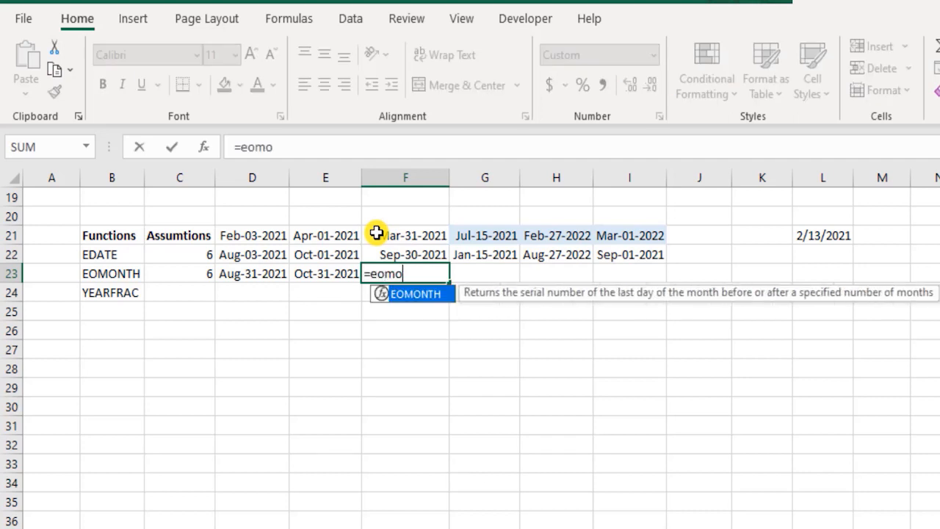
key(Tab)
key(Up)
key(Up)
text(,)
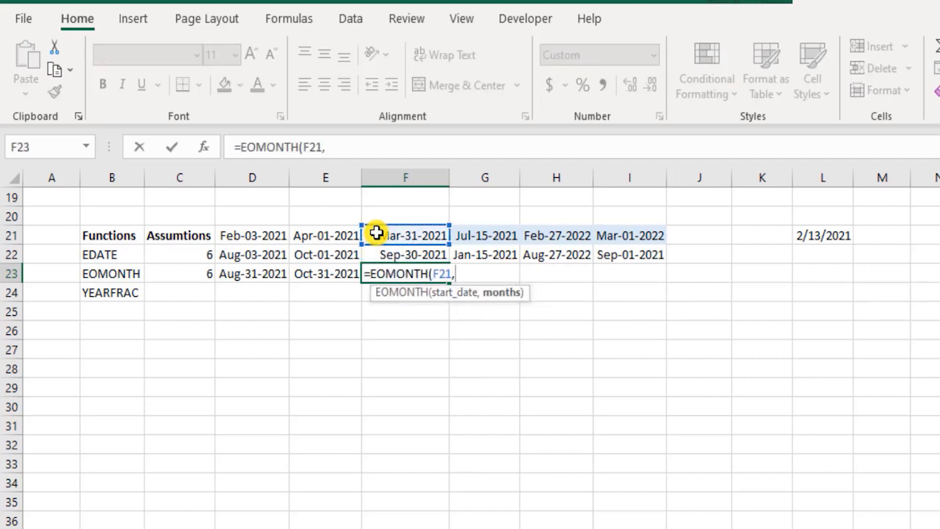
key(Left)
key(Left)
key(Left)
text())
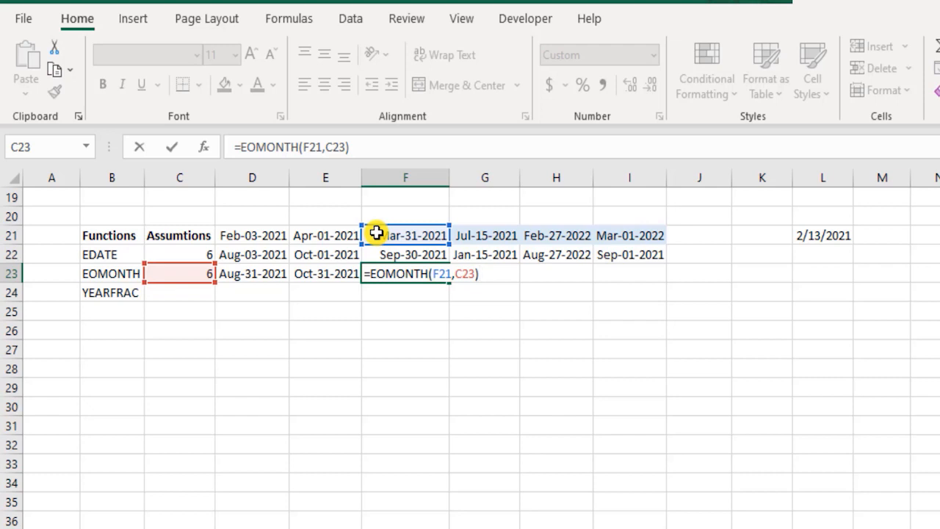
key(Tab)
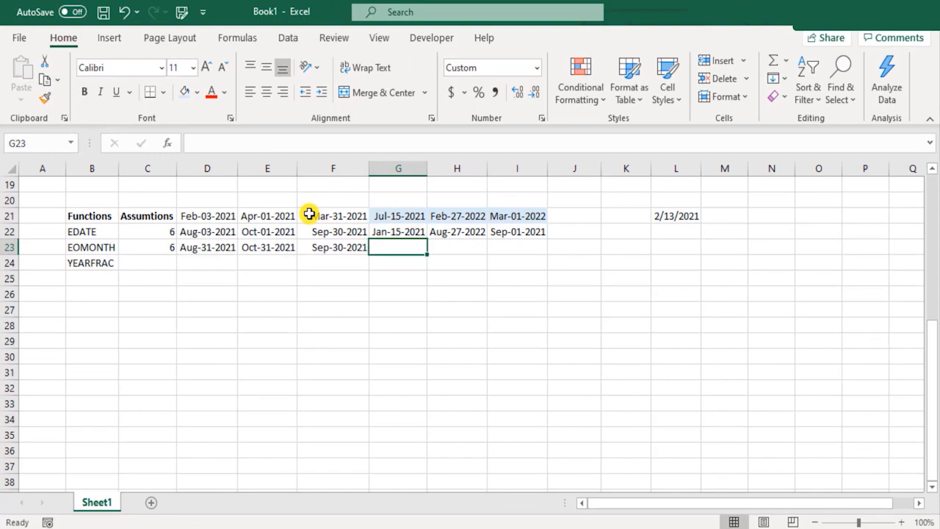
Step: Start a formula in cell G23 of the EOMONTH row
text(=)
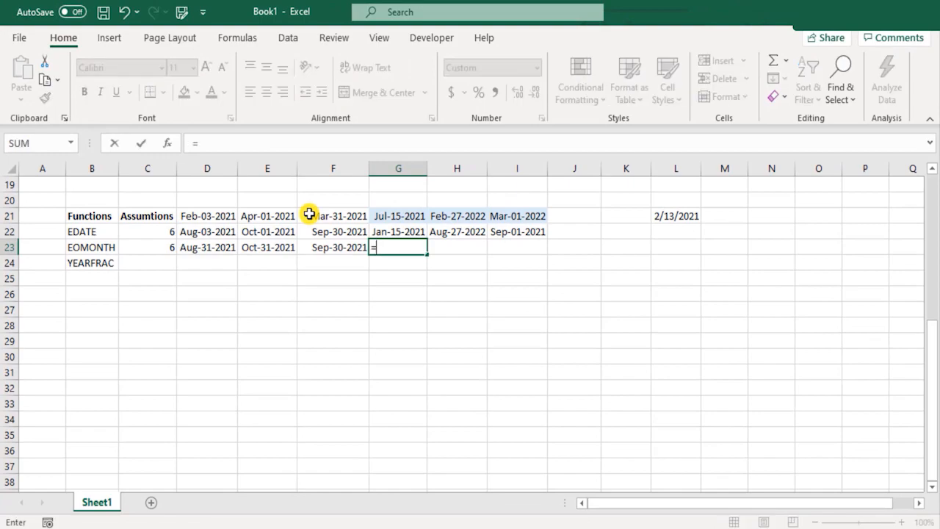